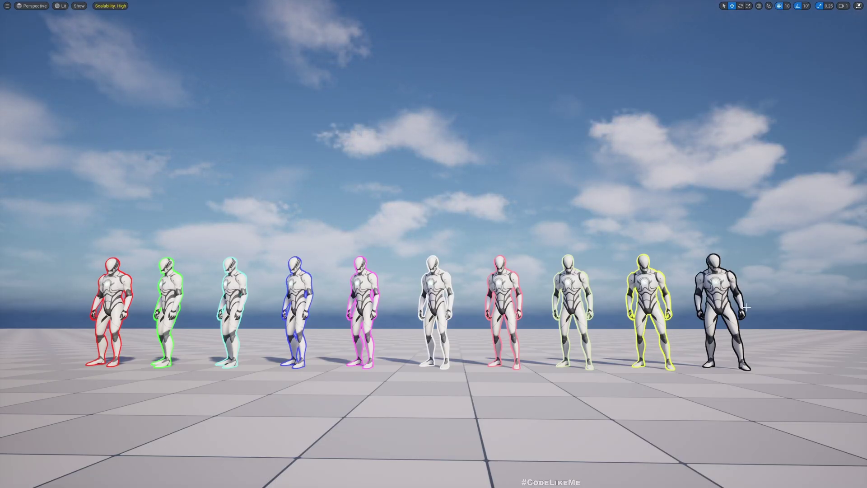
# - Look along the row of outlined characters and leave the full-screen immersive viewport
pyautogui.press('s')
pyautogui.moveTo(434, 244)
pyautogui.mouseDown(button='right')
pyautogui.moveTo(433, 280)
pyautogui.moveTo(437, 252)
pyautogui.mouseUp(button='right')
pyautogui.press('w')
pyautogui.press('a')
pyautogui.moveTo(692, 251); pyautogui.dragTo(698, 244, button='right')
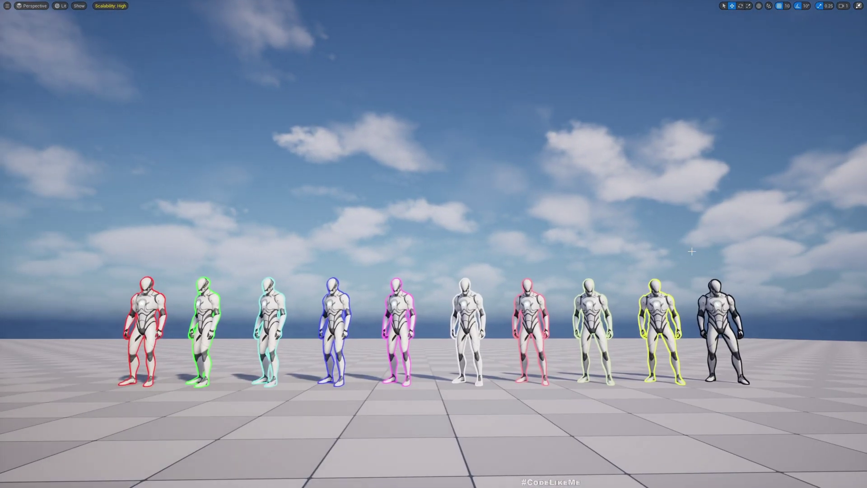
pyautogui.press('F11')
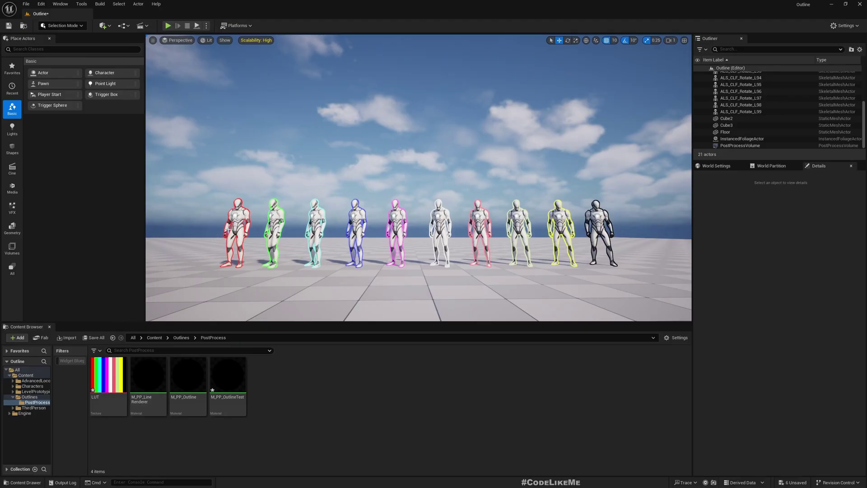
# - Select the red-outlined character at the end of the row and filter its details for "custo"
pyautogui.click(229, 228)
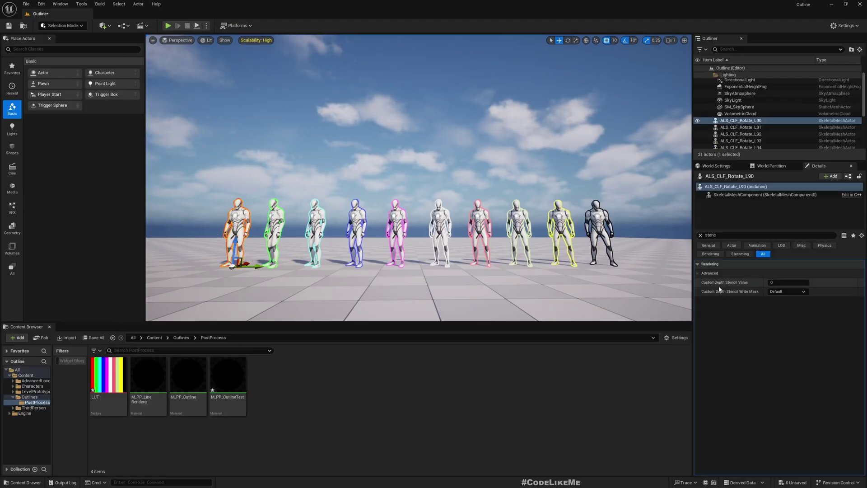
pyautogui.click(701, 235)
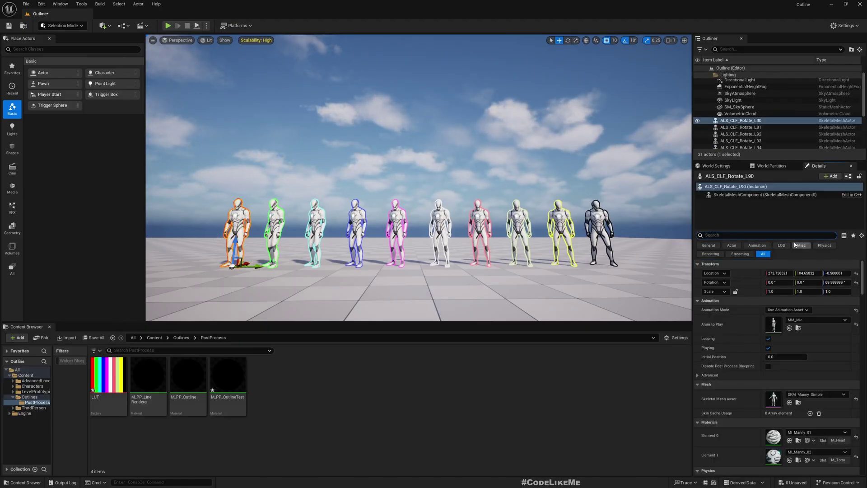
pyautogui.write('custo')
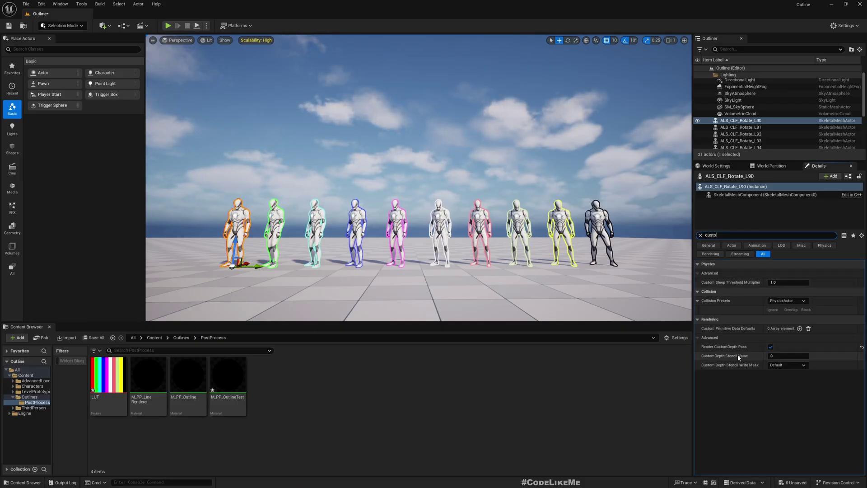
# - Try CustomDepth Stencil Values 1, 2, 3 and 4 on the selected character and restore the value 0
pyautogui.click(795, 356)
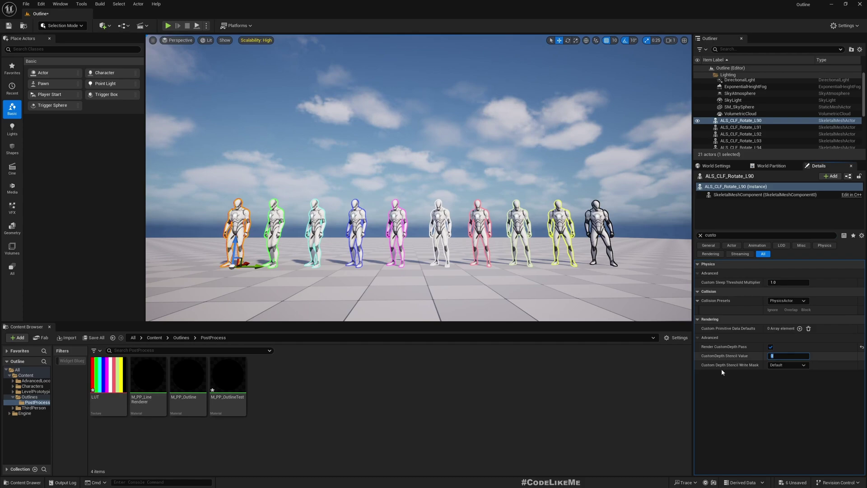
pyautogui.moveTo(573, 252); pyautogui.dragTo(538, 284, button='right')
pyautogui.press('w')
pyautogui.press('s')
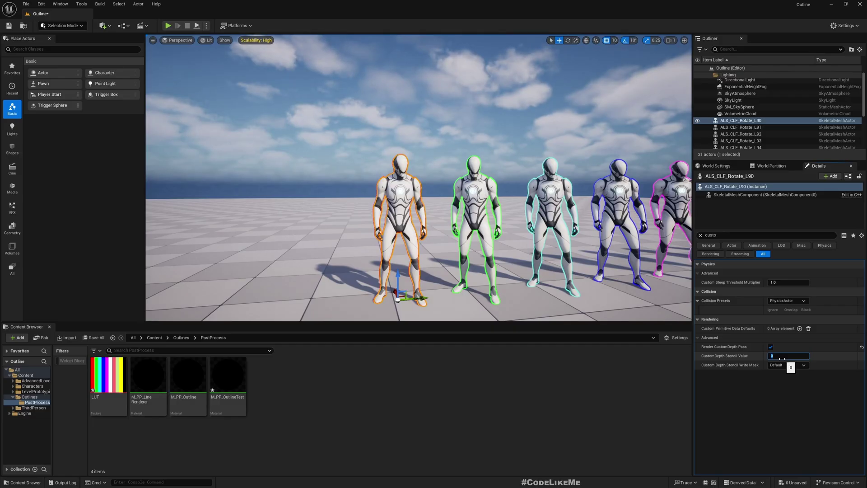
pyautogui.moveTo(782, 359); pyautogui.dragTo(783, 358)
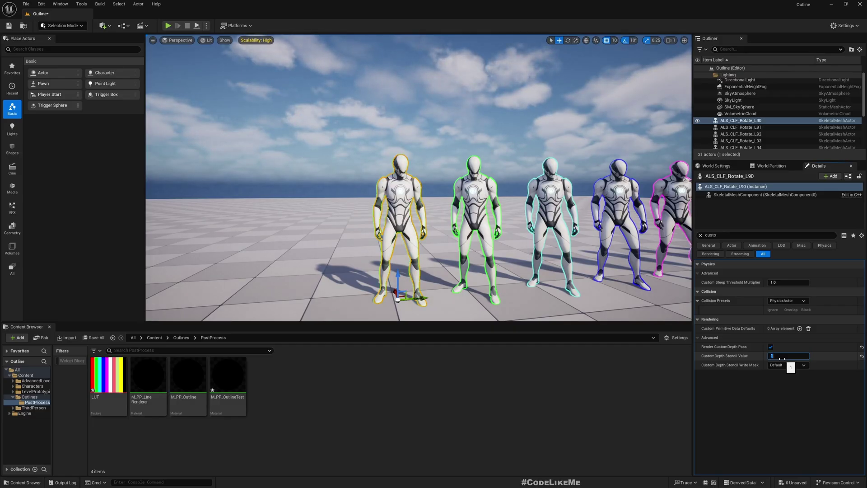
pyautogui.moveTo(591, 289); pyautogui.dragTo(607, 292, button='right')
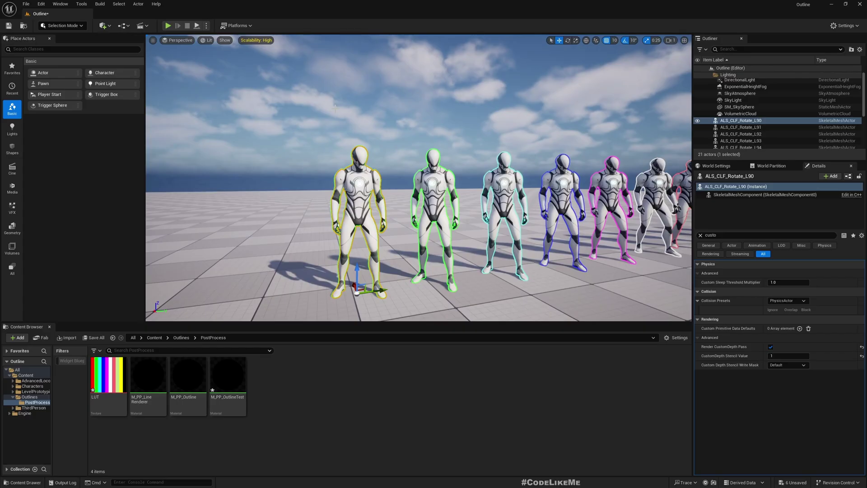
pyautogui.click(783, 356)
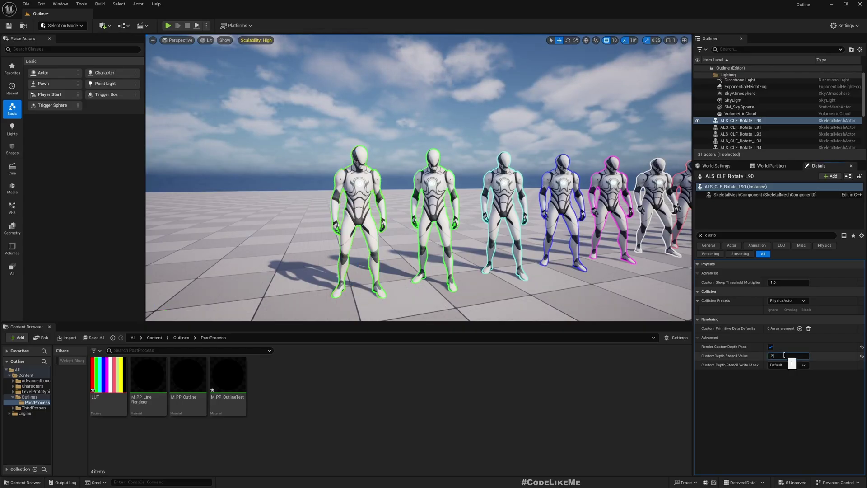
pyautogui.scroll(1, 784, 355)
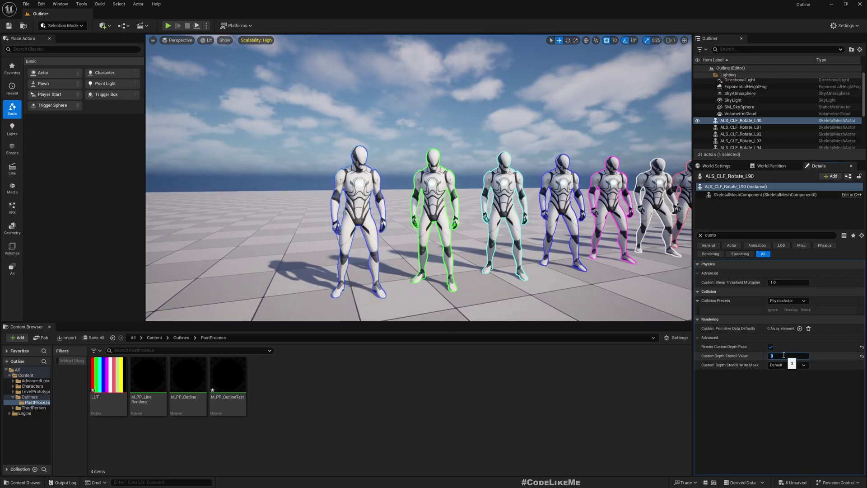
pyautogui.scroll(1, 784, 355)
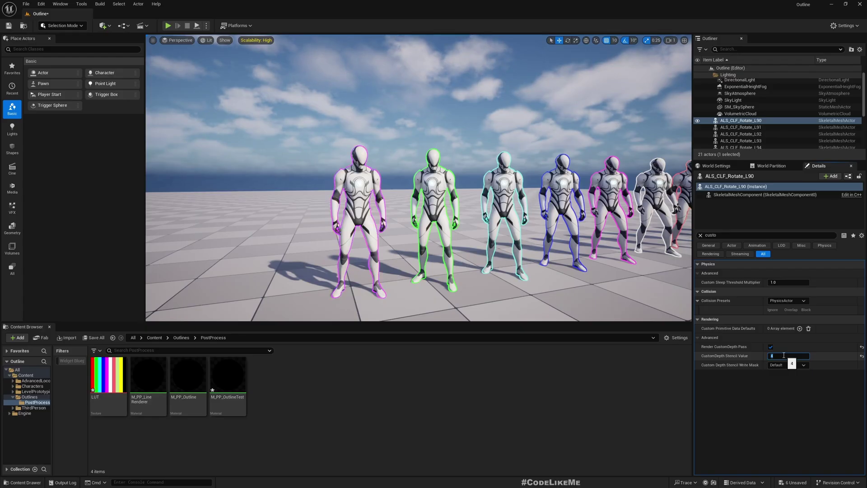
pyautogui.press('Return')
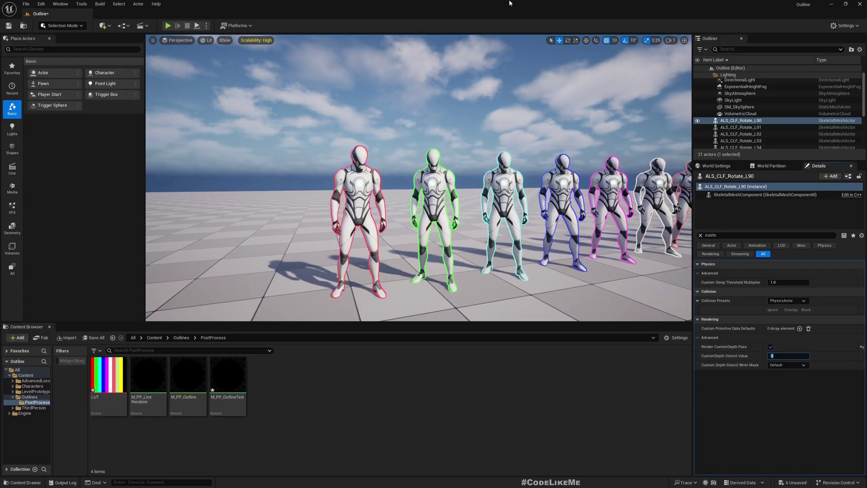
# - Move the camera behind the wall to examine how the character outlines show through it
pyautogui.press('d')
pyautogui.moveTo(501, 135); pyautogui.dragTo(473, 128, button='right')
pyautogui.press('s')
pyautogui.press('w')
pyautogui.press('q')
pyautogui.press('w')
pyautogui.press('q')
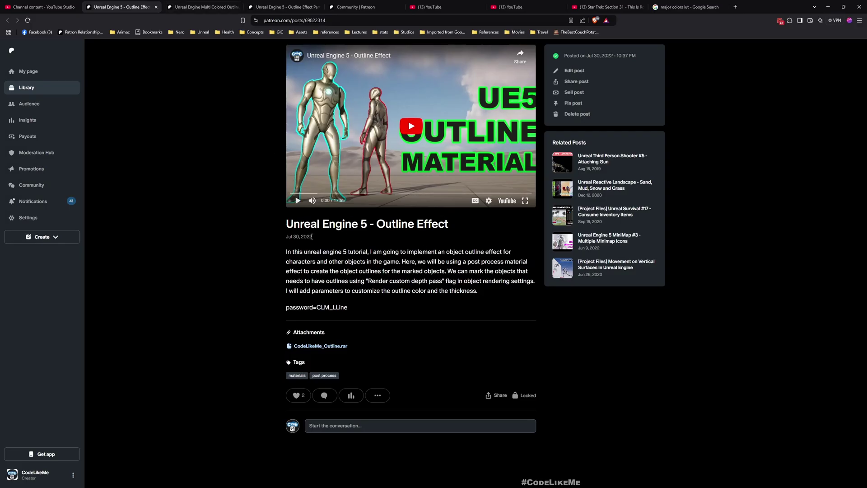
# - Switch to the browser and view the earlier Patreon post on Unreal Engine Multi Colored Outlines
pyautogui.click(203, 7)
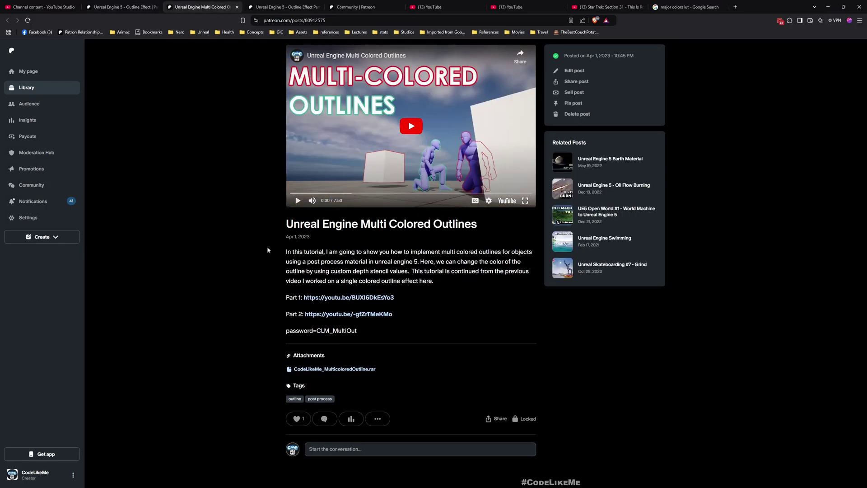
pyautogui.hotkey('ctrl', 'Tab')
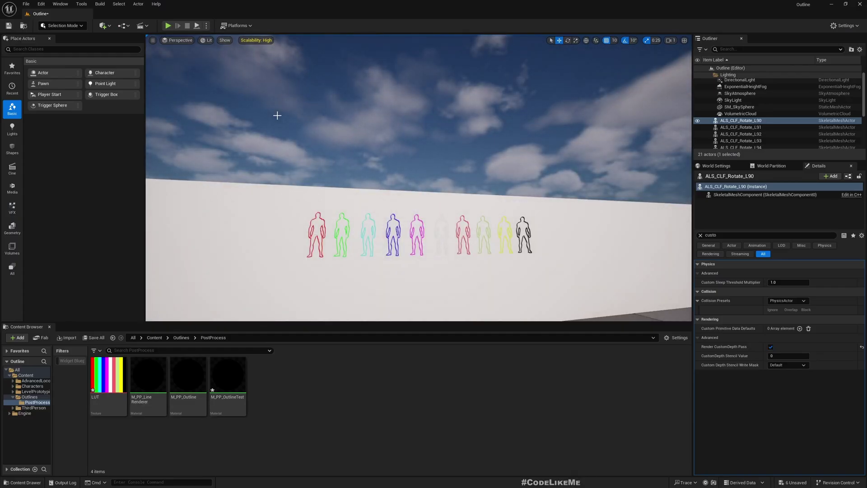
# - Switch back to the Unreal Editor and inspect the occluded multi-coloured outlines around the white wall
pyautogui.moveTo(287, 113); pyautogui.dragTo(287, 132, button='right')
pyautogui.press('e')
pyautogui.press('w')
pyautogui.press('s')
pyautogui.moveTo(389, 148); pyautogui.dragTo(379, 148, button='right')
pyautogui.press('d')
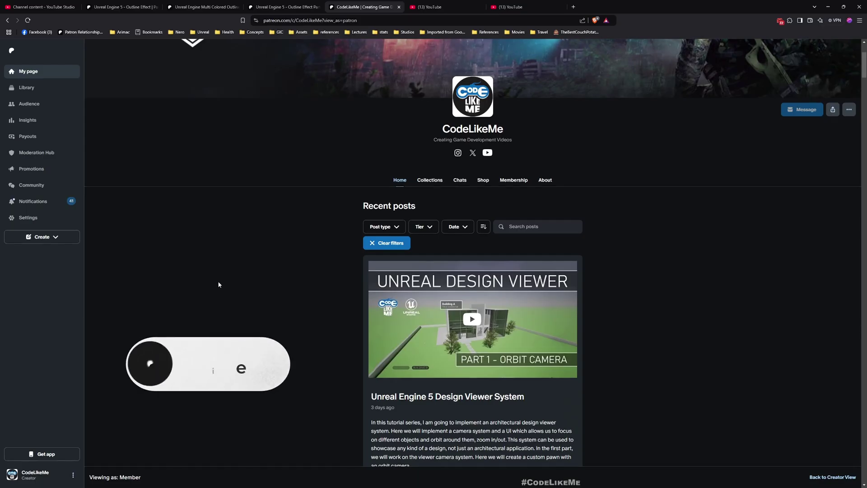
# - Browse the recent tutorial posts and project files on the CodeLikeMe Patreon page in the browser
pyautogui.scroll(-4, 215, 286)
pyautogui.scroll(-20, 473, 253)
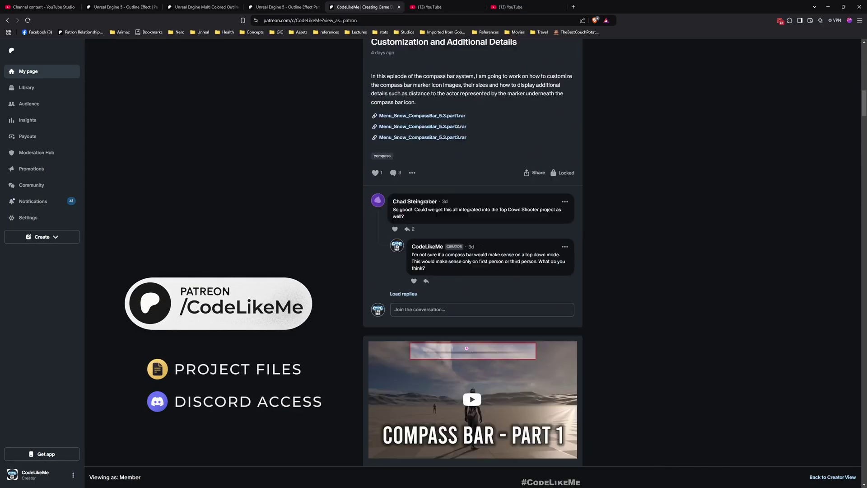
pyautogui.scroll(-10, 473, 253)
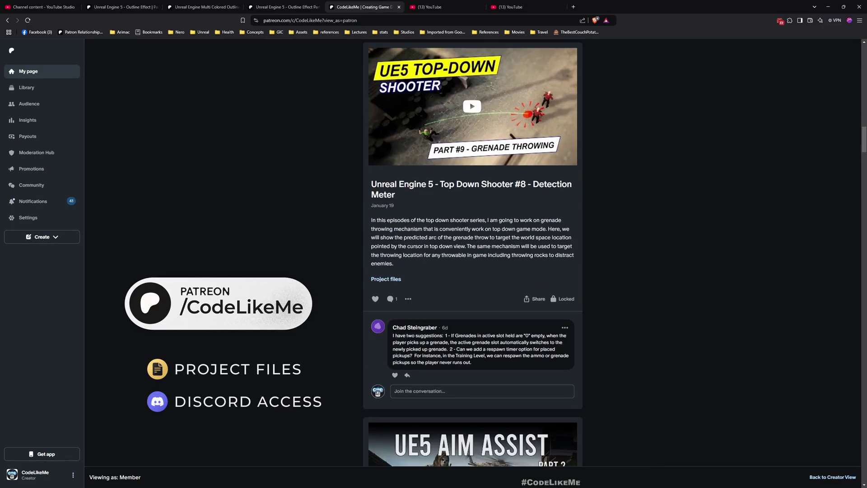
pyautogui.scroll(-10, 473, 253)
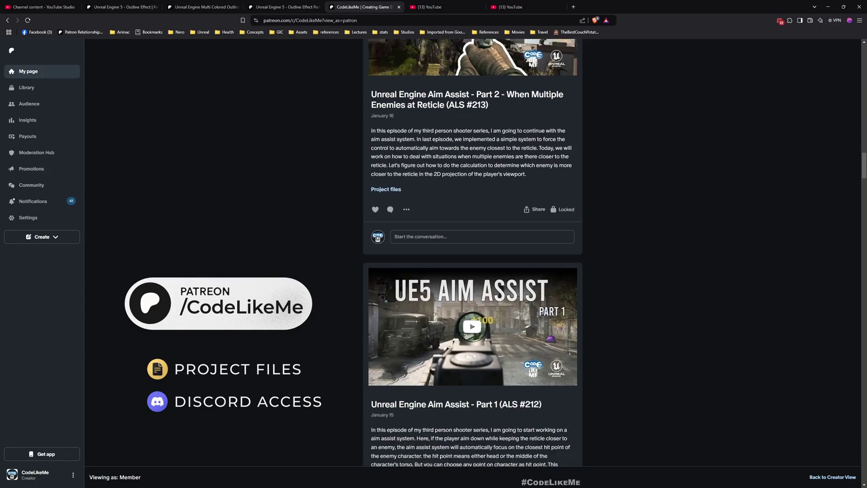
pyautogui.scroll(-7, 472, 253)
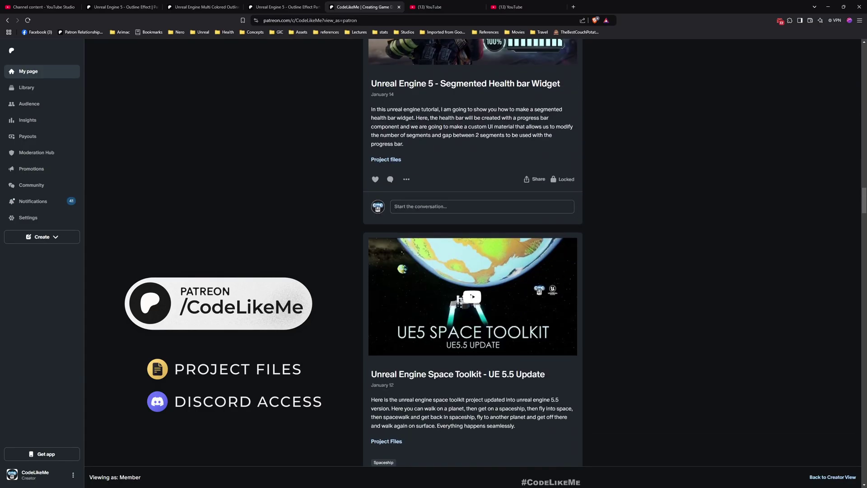
pyautogui.scroll(-12, 473, 253)
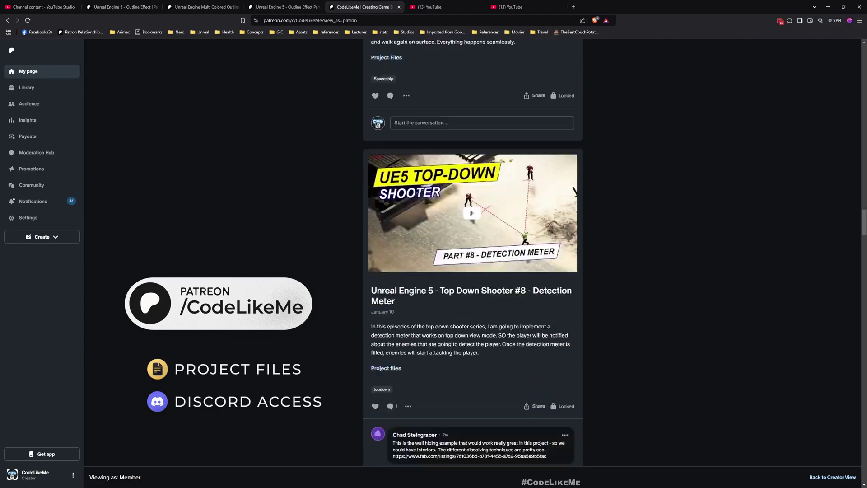
pyautogui.scroll(-20, 473, 253)
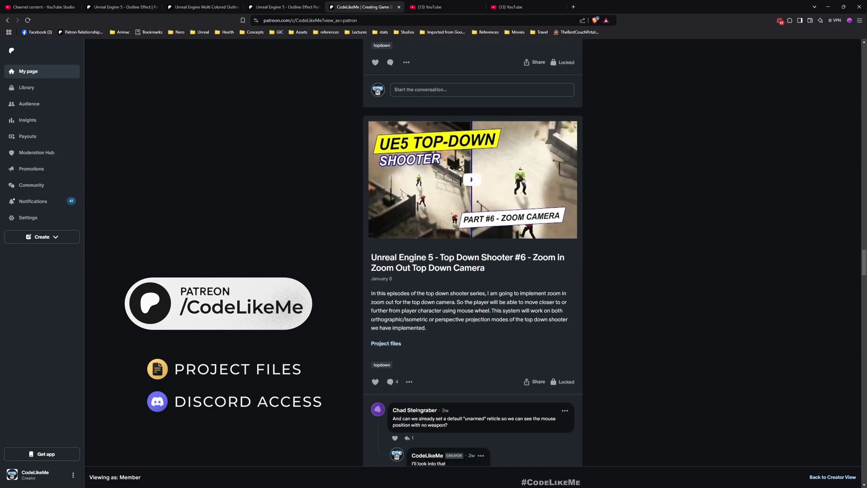
pyautogui.scroll(-13, 473, 253)
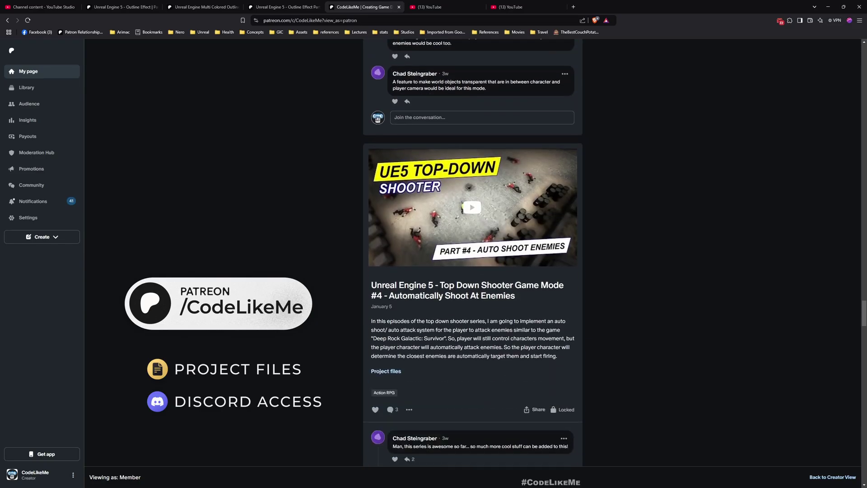
pyautogui.scroll(-11, 473, 253)
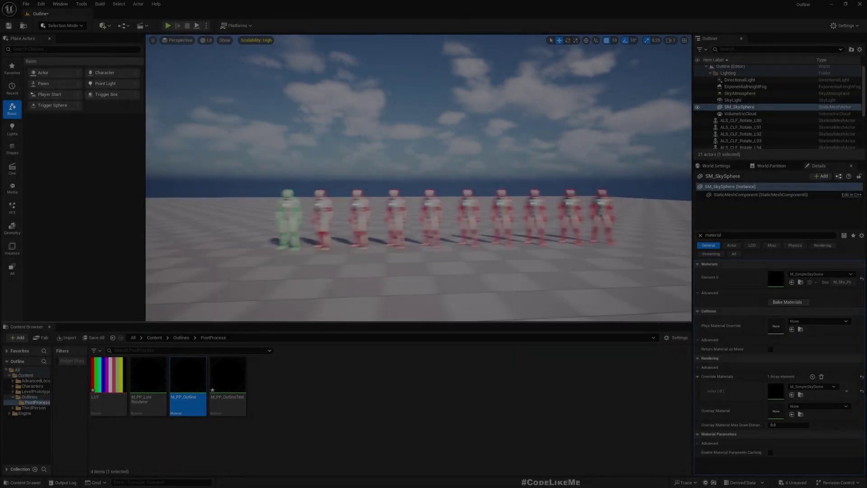
# - In the M_PP_Outline material graph, move the CustomDepth node group further down, clear of the stencil and color nodes
pyautogui.press('w')
pyautogui.moveTo(320, 262); pyautogui.dragTo(320, 262, button='right')
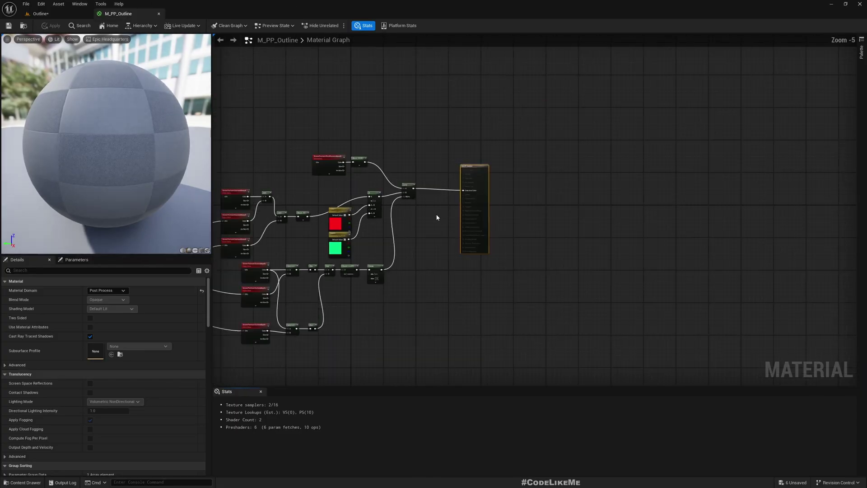
pyautogui.moveTo(317, 237); pyautogui.dragTo(555, 179, button='right')
pyautogui.scroll(1, 411, 271)
pyautogui.moveTo(297, 282); pyautogui.dragTo(441, 250, button='right')
pyautogui.moveTo(542, 172); pyautogui.dragTo(313, 262, button='right')
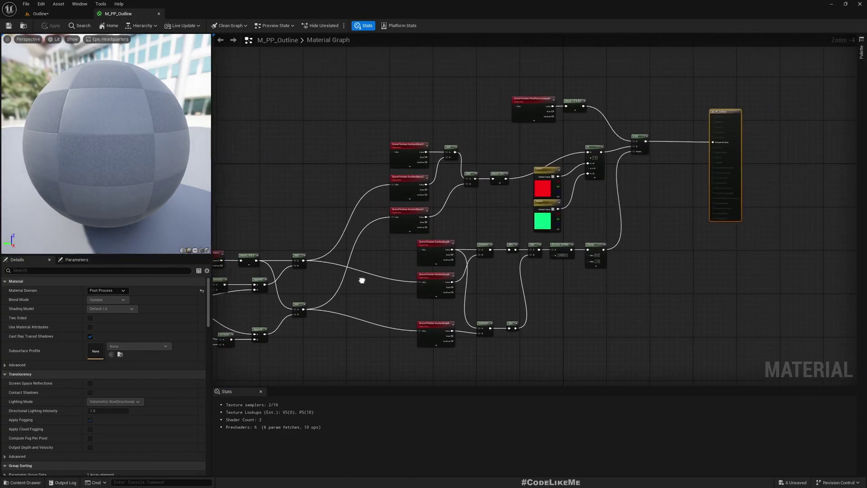
pyautogui.moveTo(594, 317); pyautogui.dragTo(536, 265, button='right')
pyautogui.moveTo(610, 340); pyautogui.dragTo(391, 285)
pyautogui.moveTo(487, 189); pyautogui.dragTo(416, 252, button='right')
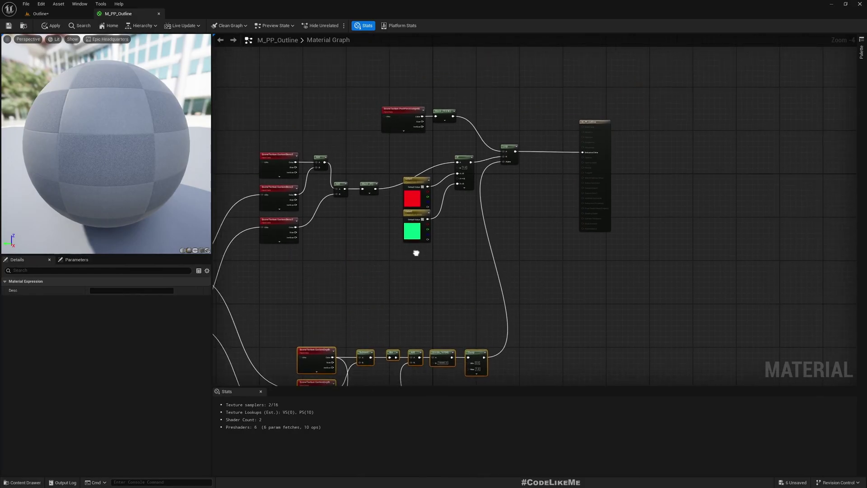
# - Shift the Lerp and material output nodes to the right, along with the If, Color1 and Color2 nodes
pyautogui.moveTo(503, 93); pyautogui.dragTo(609, 168)
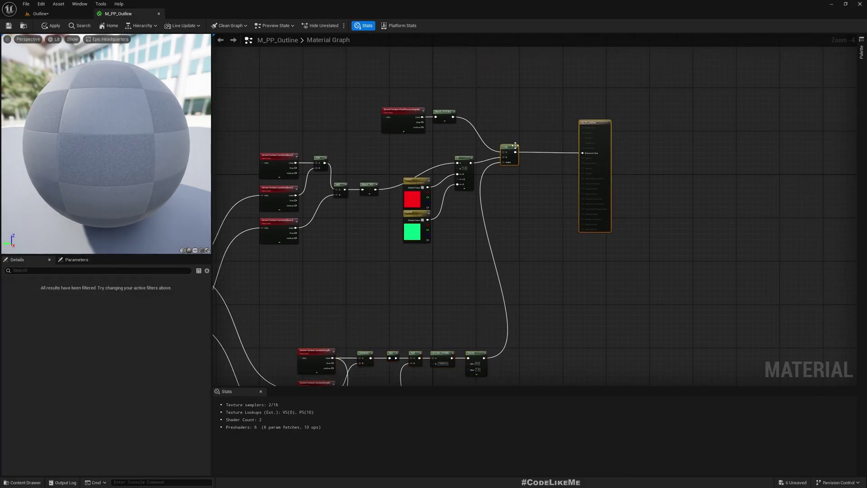
pyautogui.moveTo(515, 146); pyautogui.dragTo(568, 149)
pyautogui.scroll(3, 488, 194)
pyautogui.moveTo(380, 135); pyautogui.dragTo(477, 285)
pyautogui.moveTo(447, 141); pyautogui.dragTo(463, 184)
# - Select the three SceneTexture CustomStencil nodes in the material graph
pyautogui.moveTo(323, 151); pyautogui.dragTo(412, 118, button='right')
pyautogui.moveTo(351, 228); pyautogui.dragTo(519, 174, button='right')
pyautogui.scroll(-1, 519, 210)
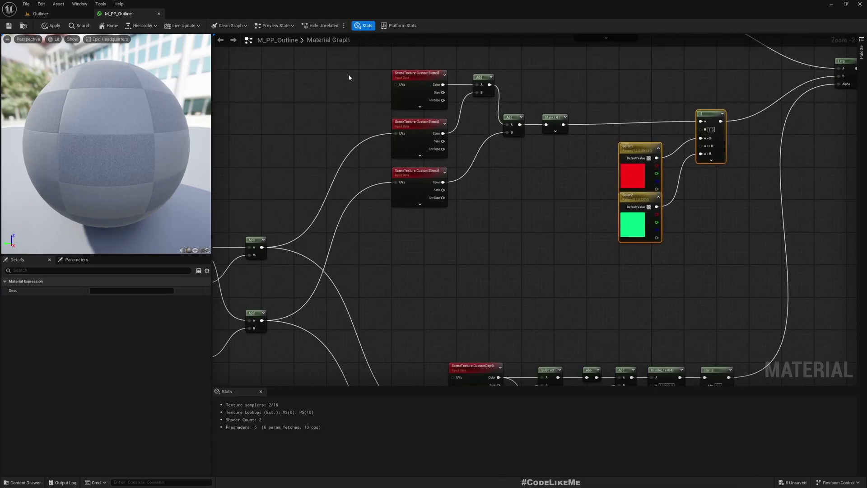
pyautogui.moveTo(349, 78); pyautogui.dragTo(453, 208)
# - In the Outline level, select the second character in the row and filter its details for "sten"
pyautogui.click(40, 13)
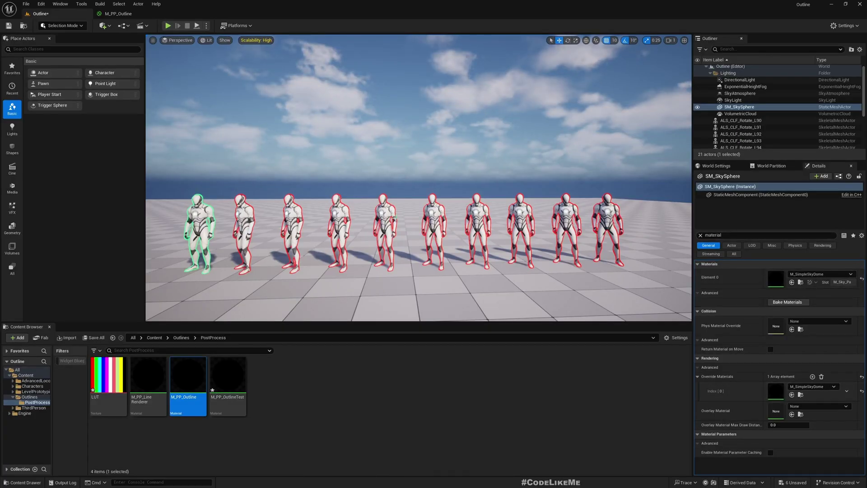
pyautogui.click(243, 226)
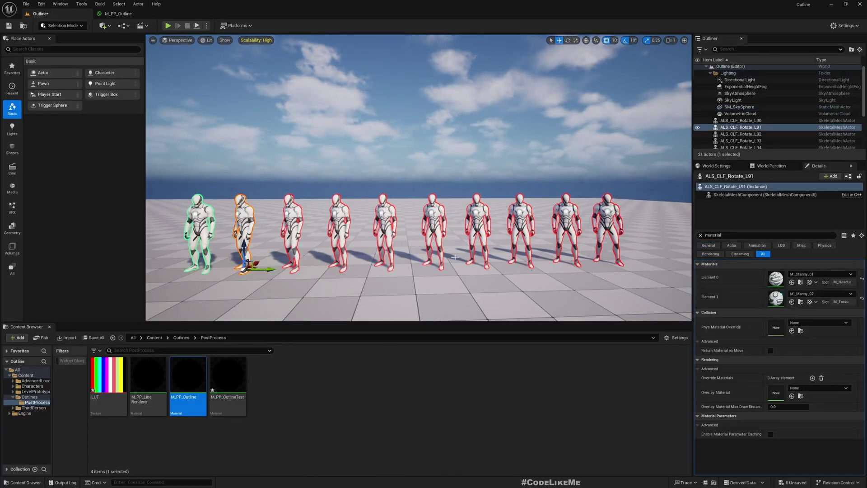
pyautogui.click(739, 236)
pyautogui.write('sten')
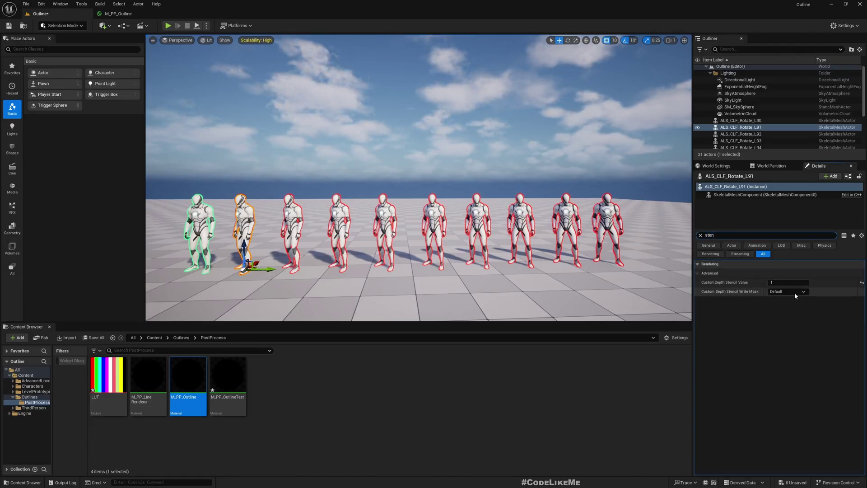
# - In the Outline level, select the PostProcessVolume and filter its details for "mater"
pyautogui.click(119, 13)
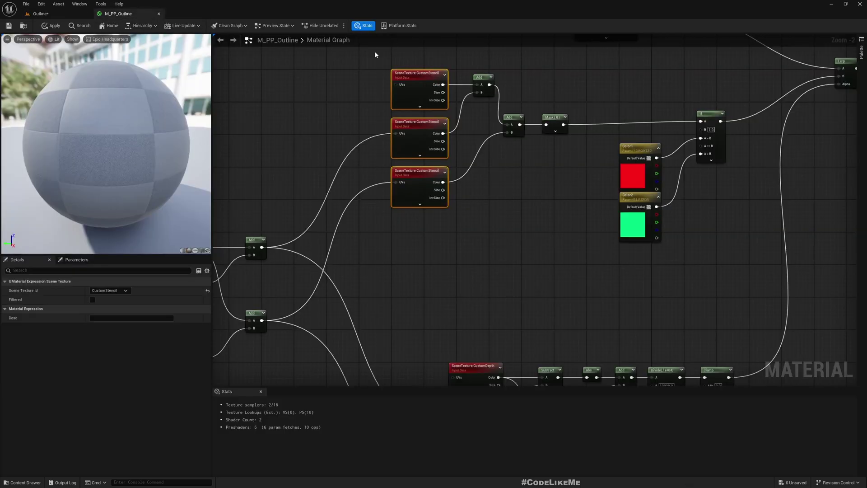
pyautogui.scroll(-5, 555, 179)
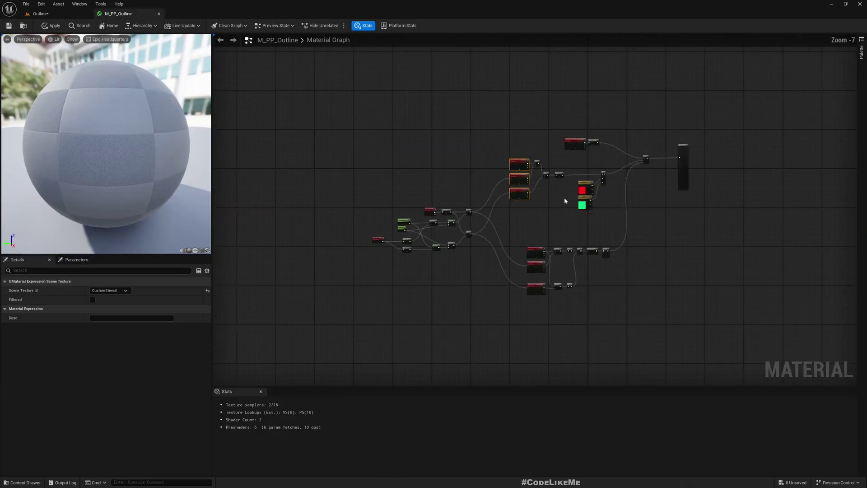
pyautogui.click(41, 13)
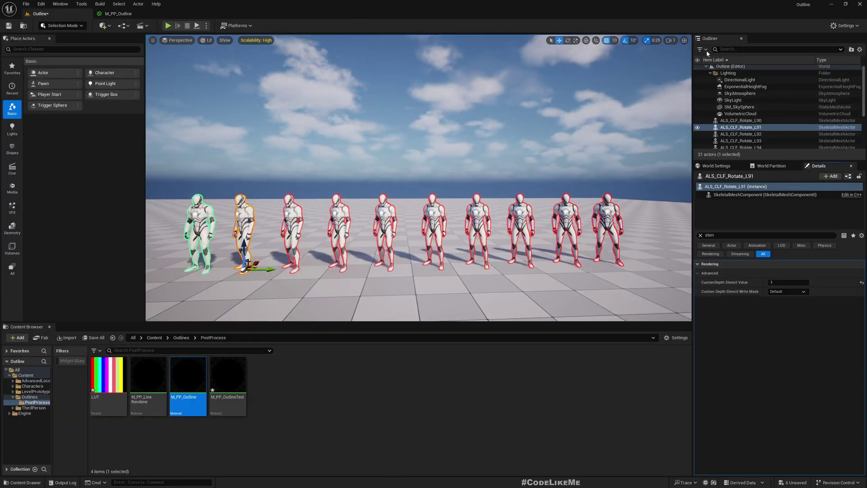
pyautogui.write('pos')
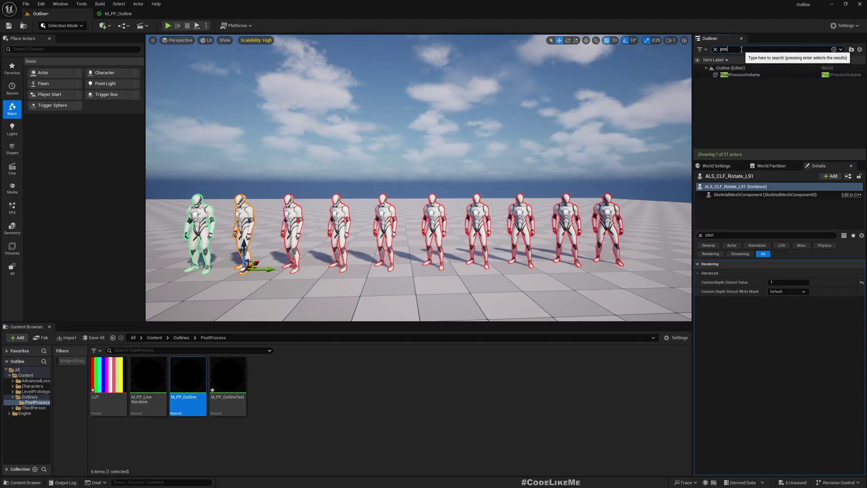
pyautogui.click(745, 74)
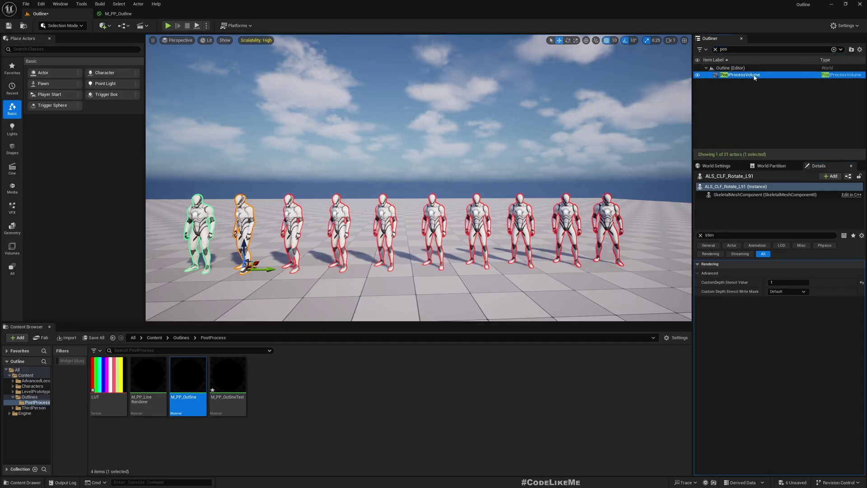
pyautogui.click(701, 235)
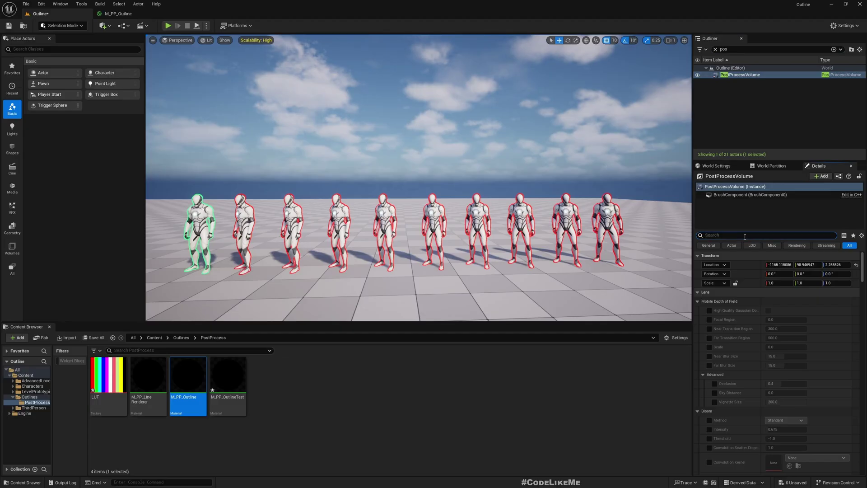
pyautogui.write('mater')
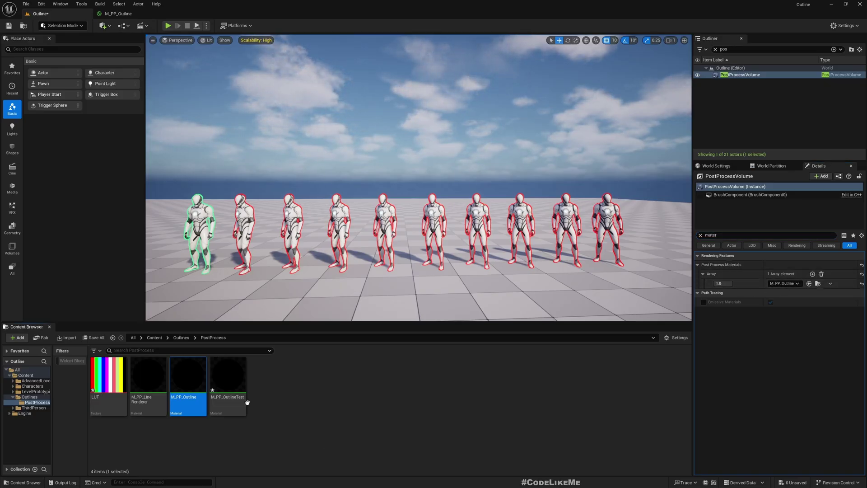
# - Open the M_PP_Outline material graph and select the If, Color1 and Color2 nodes
pyautogui.doubleClick(183, 375)
pyautogui.scroll(4, 497, 212)
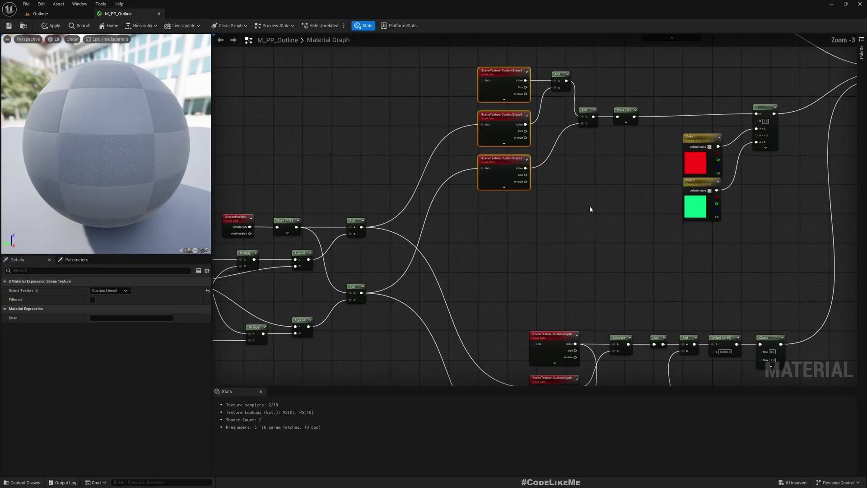
pyautogui.moveTo(589, 205); pyautogui.dragTo(327, 255, button='right')
pyautogui.scroll(-3, 328, 255)
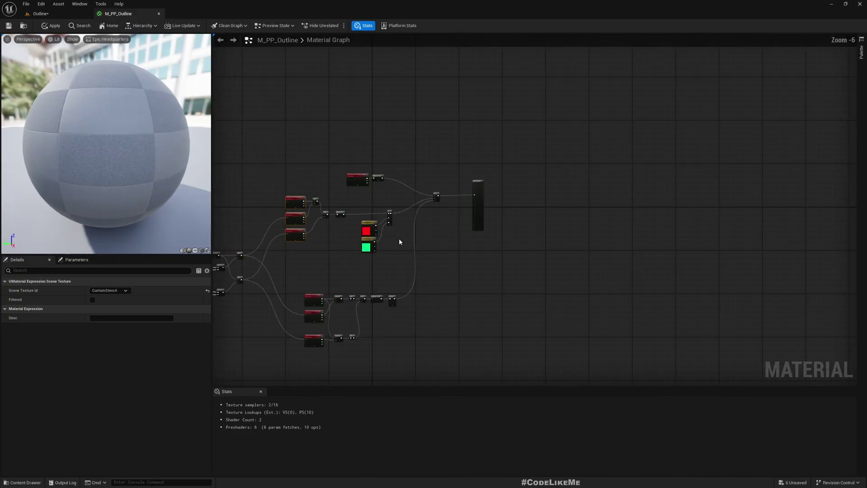
pyautogui.scroll(4, 276, 151)
pyautogui.moveTo(276, 152); pyautogui.dragTo(406, 132, button='right')
pyautogui.moveTo(404, 125); pyautogui.dragTo(540, 283)
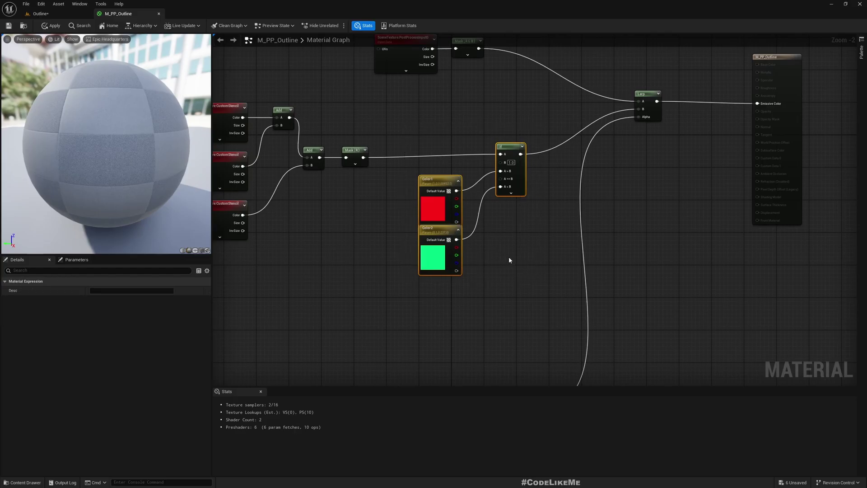
pyautogui.moveTo(509, 260); pyautogui.dragTo(488, 233, button='right')
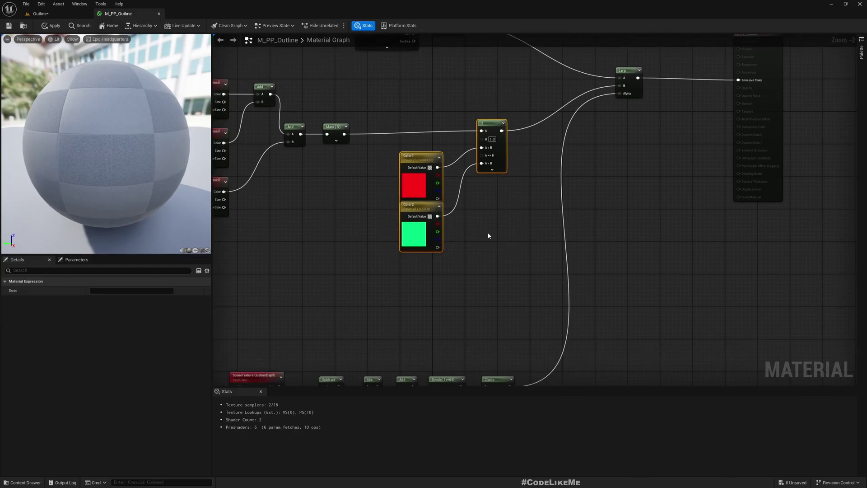
# - Open the LUT texture from the PostProcess folder and examine its strip of color blocks
pyautogui.click(40, 13)
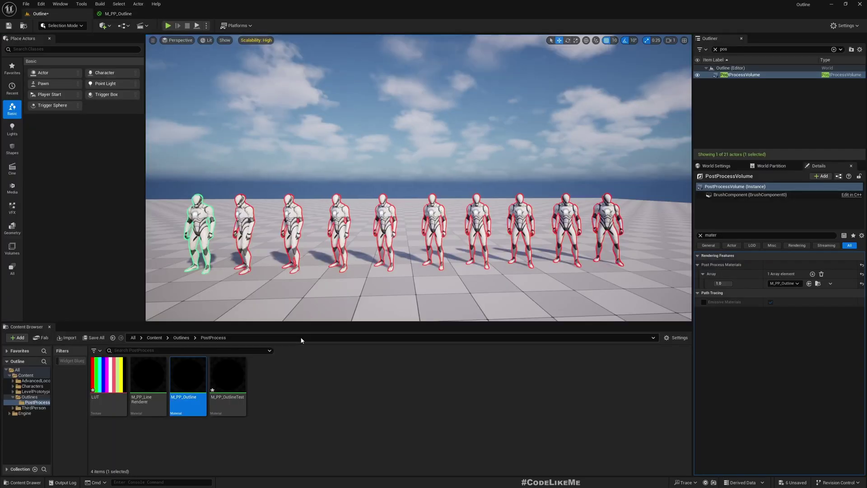
pyautogui.click(107, 382)
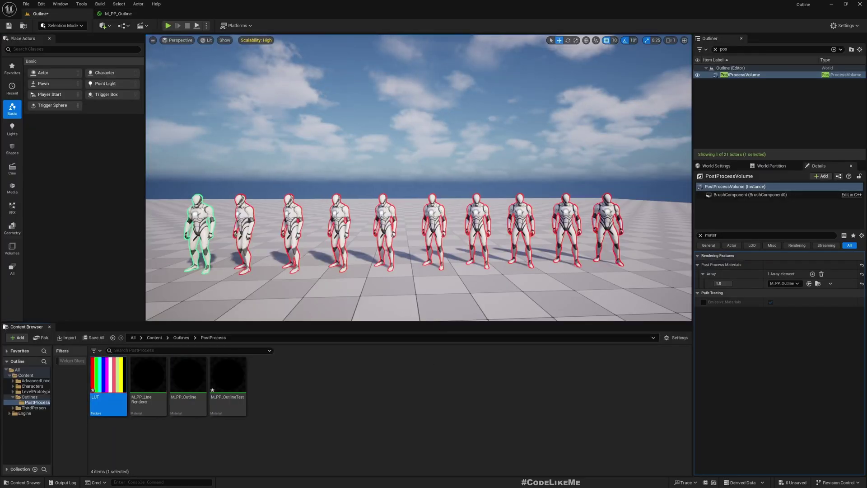
pyautogui.doubleClick(108, 382)
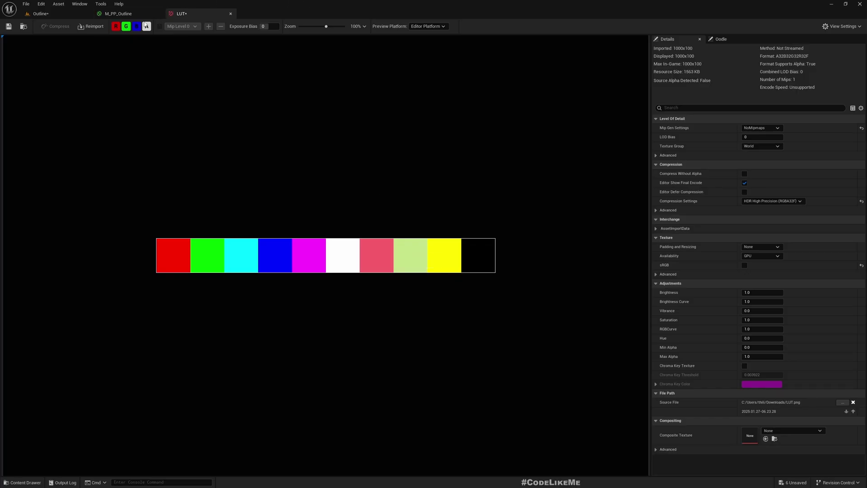
# - Add the LUT texture from the PostProcess folder to the M_PP_Outline graph as a Texture Sample beside the color nodes
pyautogui.click(118, 13)
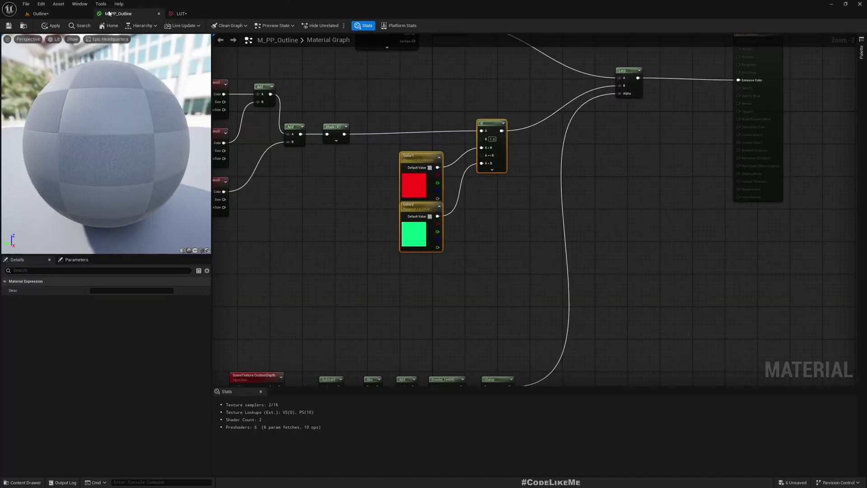
pyautogui.click(39, 14)
pyautogui.click(142, 434)
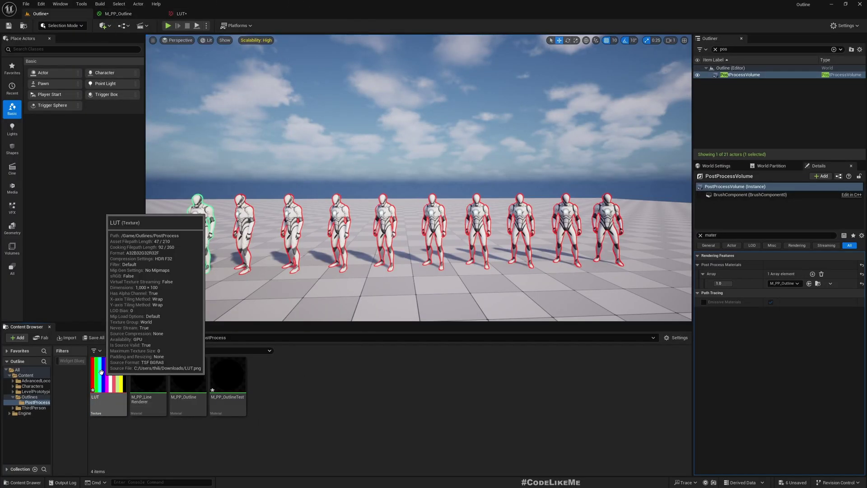
pyautogui.moveTo(101, 371); pyautogui.dragTo(346, 266)
pyautogui.moveTo(389, 285); pyautogui.dragTo(465, 289, button='right')
pyautogui.moveTo(452, 276); pyautogui.dragTo(394, 210)
pyautogui.moveTo(488, 123); pyautogui.dragTo(471, 179, button='right')
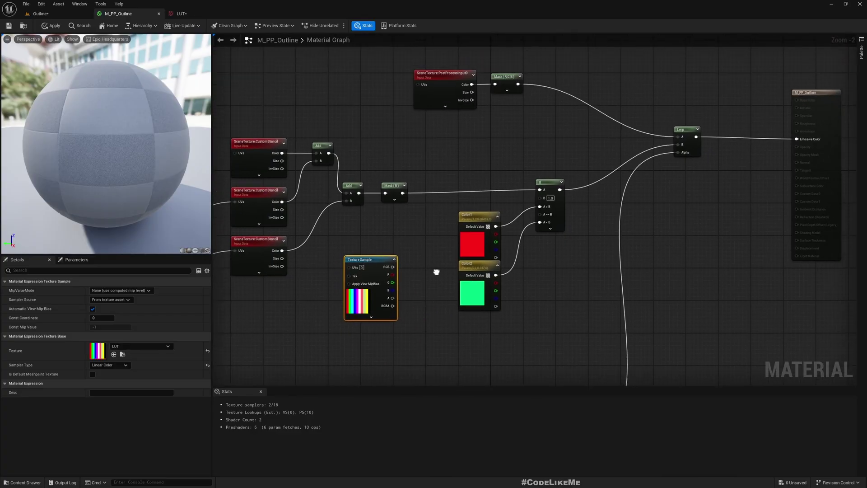
# - Move the If, Color1 and Color2 nodes down and place the LUT Texture Sample above the PostProcessInput0 nodes
pyautogui.moveTo(470, 179); pyautogui.dragTo(588, 287)
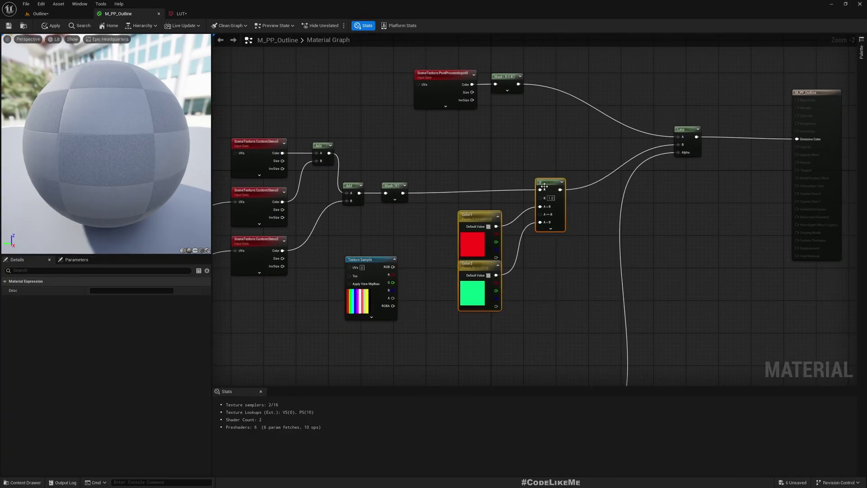
pyautogui.moveTo(544, 186); pyautogui.dragTo(609, 283)
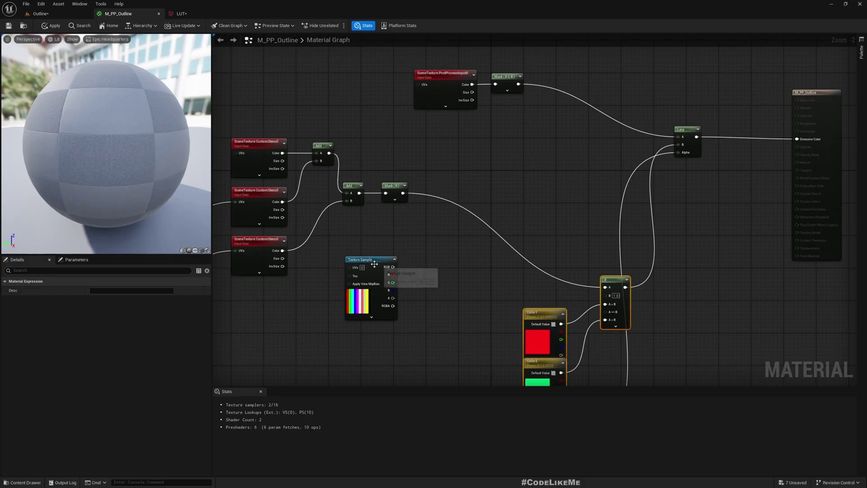
pyautogui.moveTo(370, 262); pyautogui.dragTo(559, 123)
pyautogui.moveTo(492, 149); pyautogui.dragTo(423, 227, button='right')
pyautogui.moveTo(496, 205); pyautogui.dragTo(483, 67)
pyautogui.moveTo(355, 128); pyautogui.dragTo(453, 148, button='right')
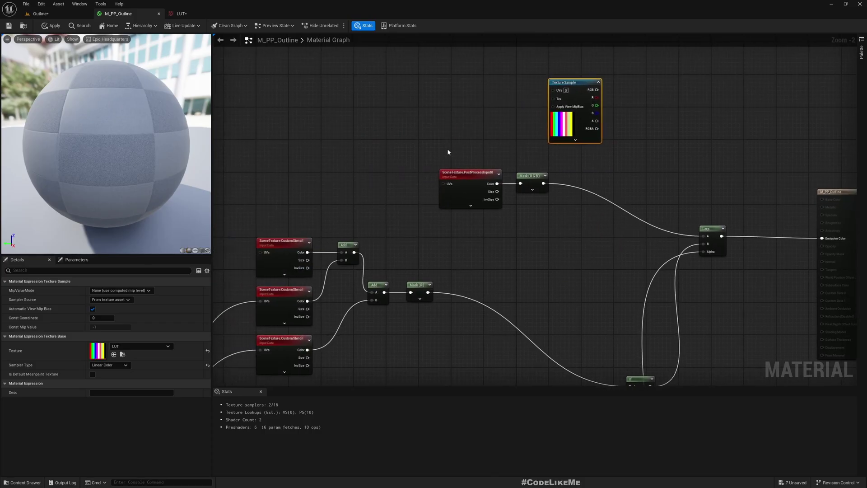
pyautogui.moveTo(592, 124); pyautogui.dragTo(583, 158, button='right')
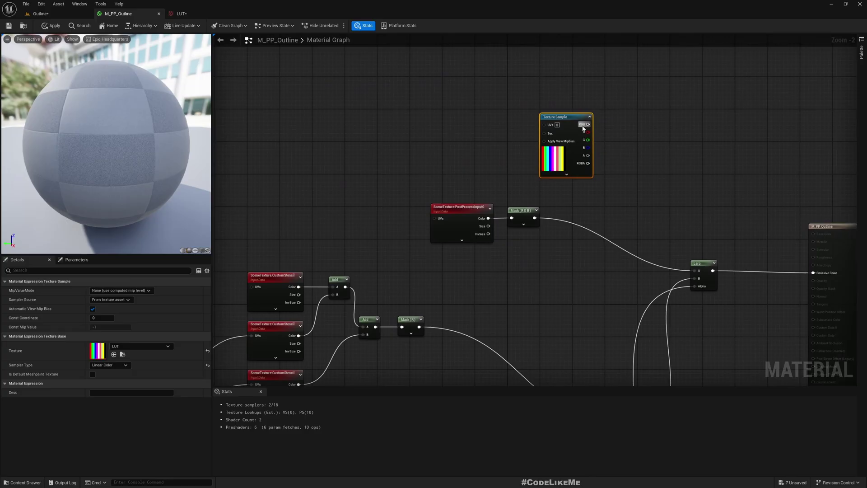
# - Connect the LUT Texture Sample's RGB output to the material's Emissive Color in place of the Lerp
pyautogui.scroll(2, 567, 155)
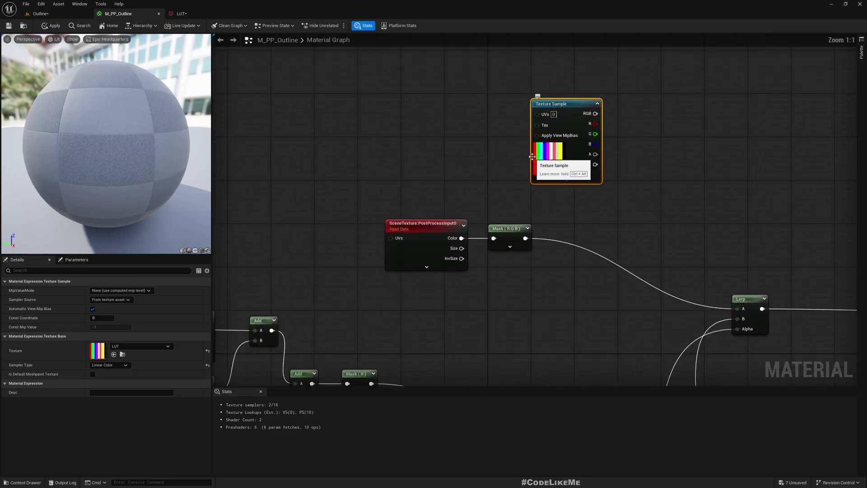
pyautogui.rightClick(313, 121)
pyautogui.scroll(-2, 393, 100)
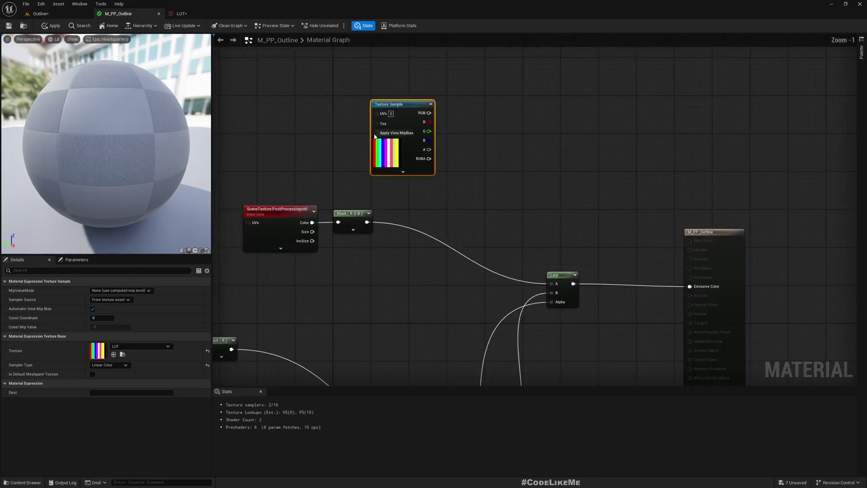
pyautogui.moveTo(419, 116); pyautogui.dragTo(645, 264)
pyautogui.scroll(2, 277, 96)
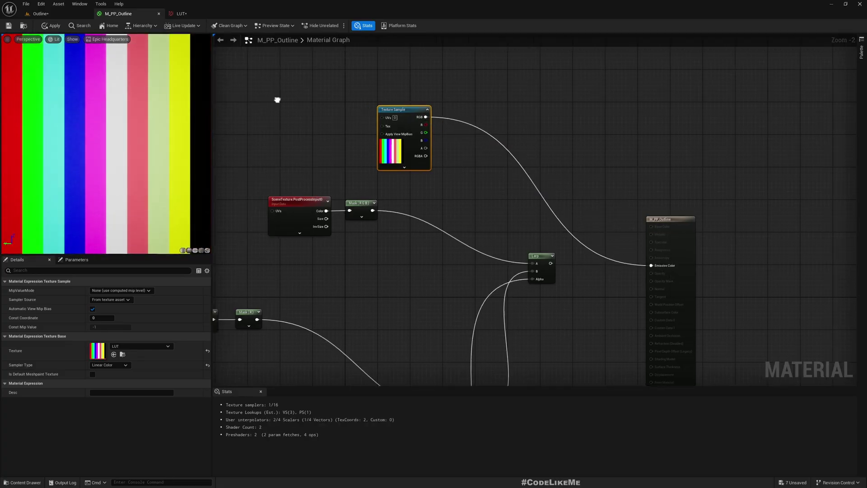
# - Add a TexCoord node to the left of the LUT Texture Sample
pyautogui.rightClick(295, 134)
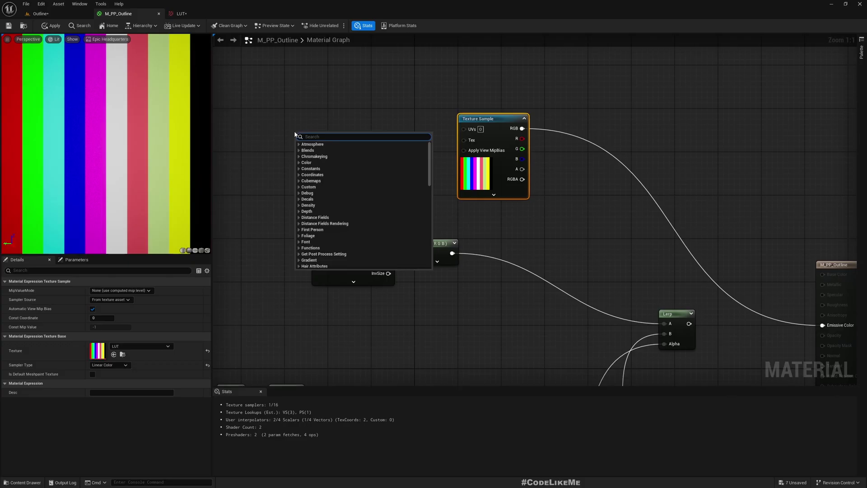
pyautogui.write('texco')
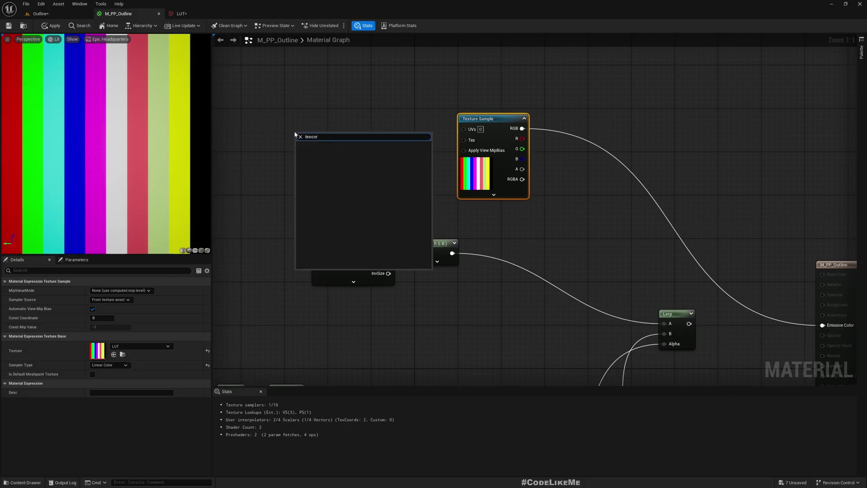
pyautogui.press('Return')
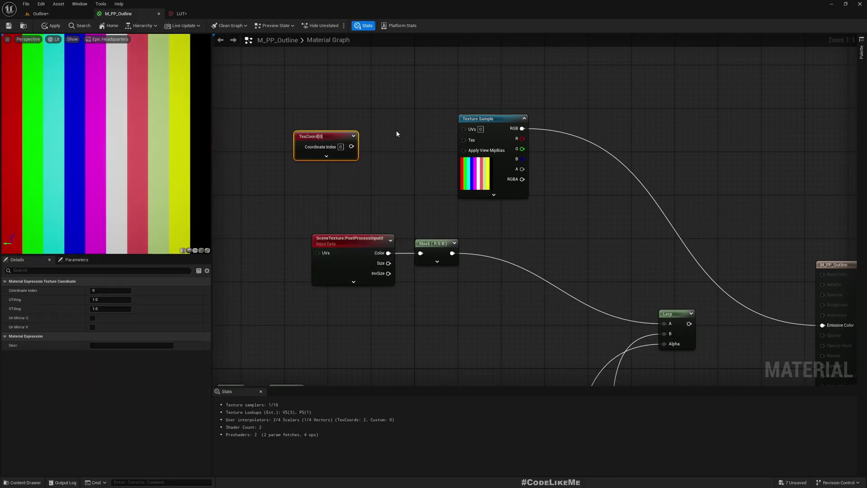
# - Multiply the TexCoord output by 0.1 and connect the result to the LUT Texture Sample's UVs
pyautogui.moveTo(396, 132); pyautogui.dragTo(507, 130, button='right')
pyautogui.moveTo(430, 129)
pyautogui.mouseDown()
pyautogui.moveTo(381, 122)
pyautogui.moveTo(438, 135)
pyautogui.mouseUp()
pyautogui.write('multiply')
pyautogui.press('Return')
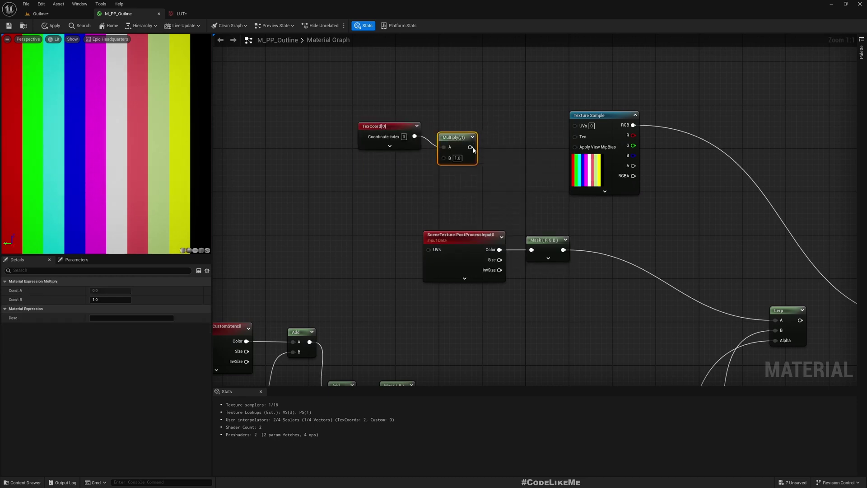
pyautogui.click(458, 157)
pyautogui.write('0.1')
pyautogui.press('Return')
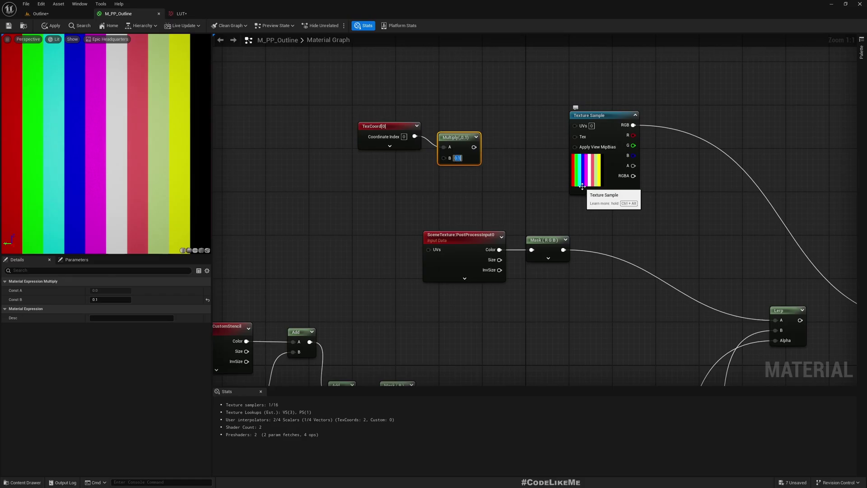
pyautogui.moveTo(367, 81); pyautogui.dragTo(575, 125)
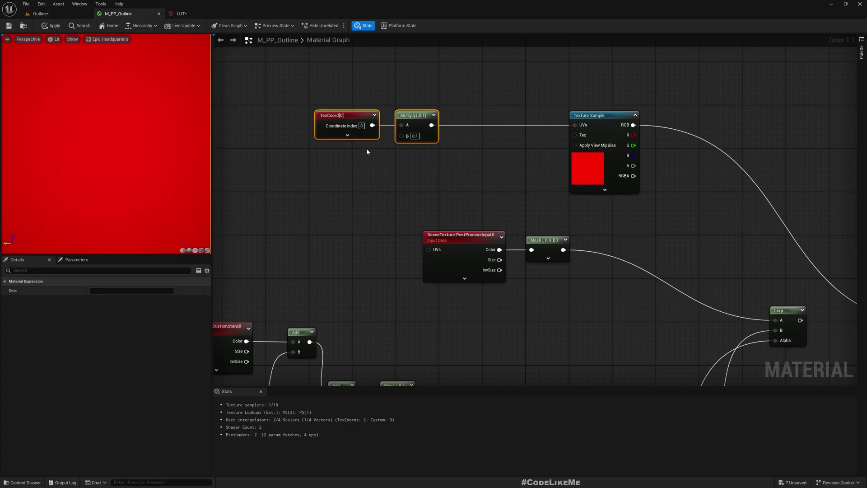
# - Compare the color blocks of the LUT texture with the 0.1 multiplier on the texture coordinates
pyautogui.click(181, 13)
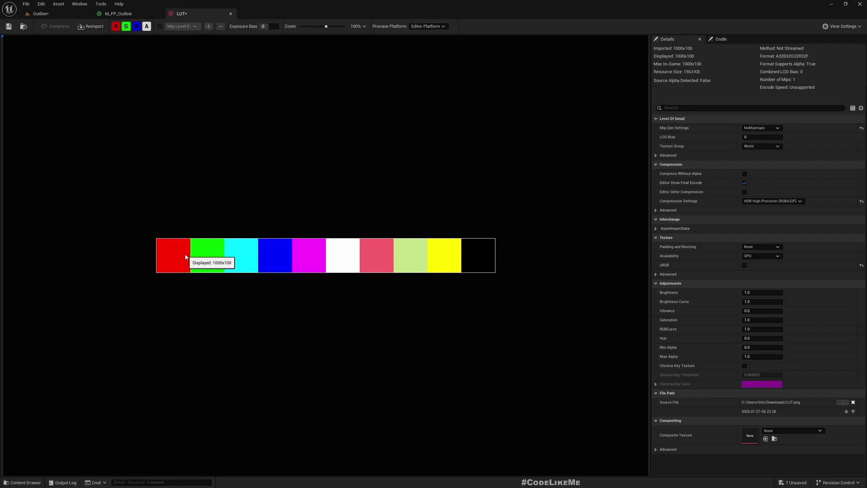
pyautogui.click(118, 14)
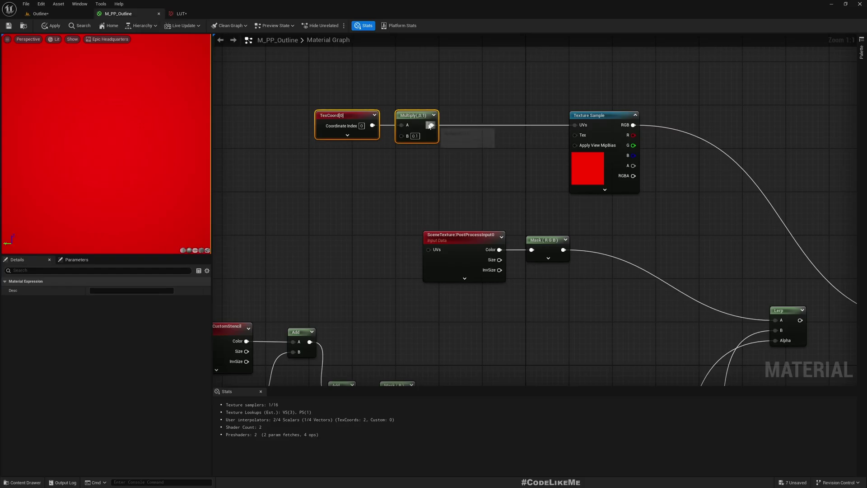
pyautogui.moveTo(430, 126); pyautogui.dragTo(465, 153)
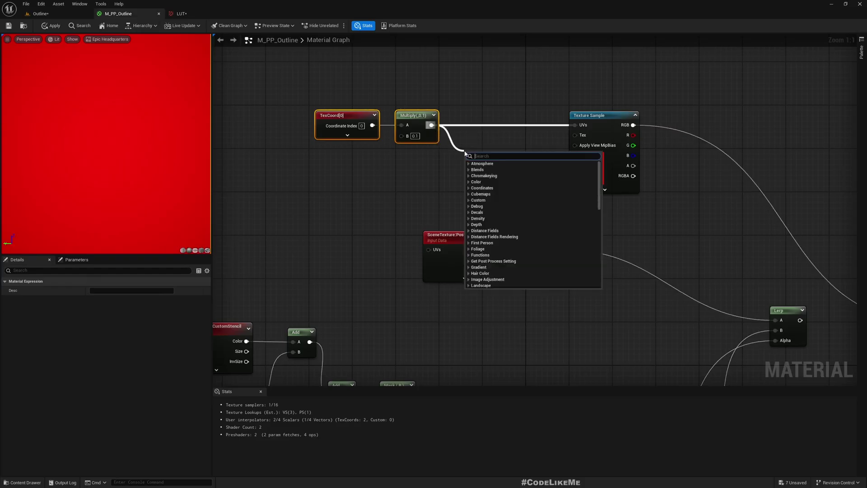
pyautogui.click(431, 177)
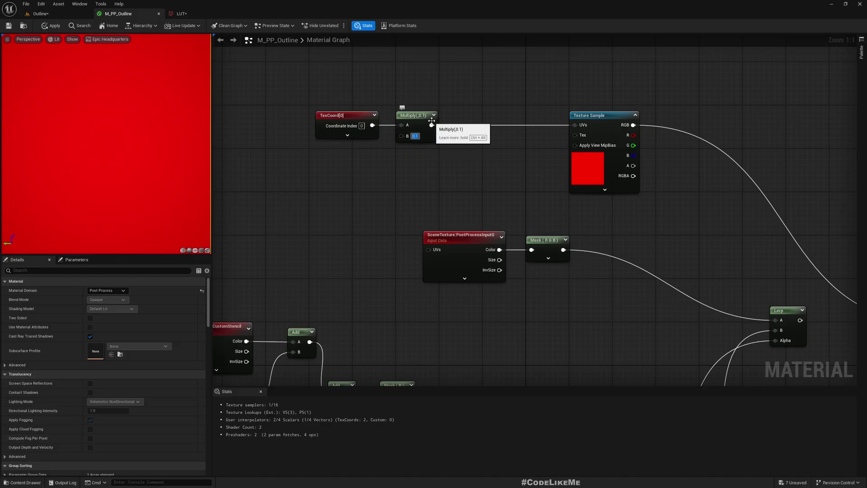
pyautogui.click(181, 13)
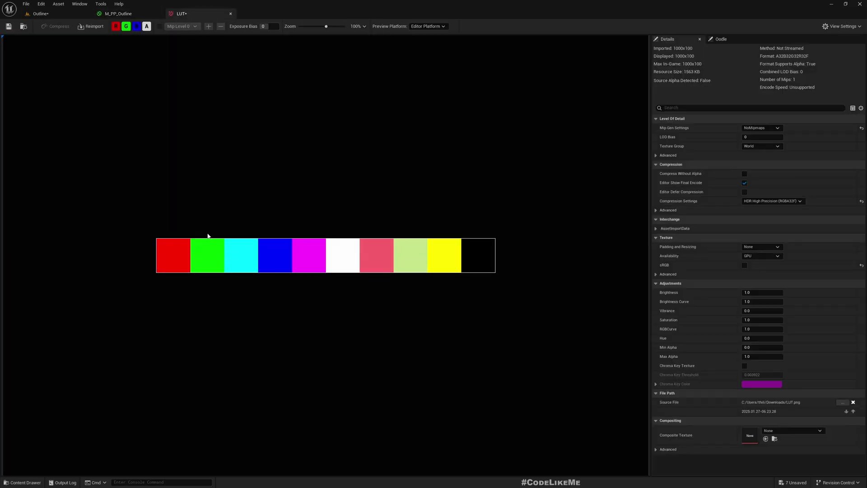
# - Insert an Add node in the M_PP_Outline material between the Multiply output and the LUT Texture Sample's UVs, in line with them
pyautogui.click(117, 14)
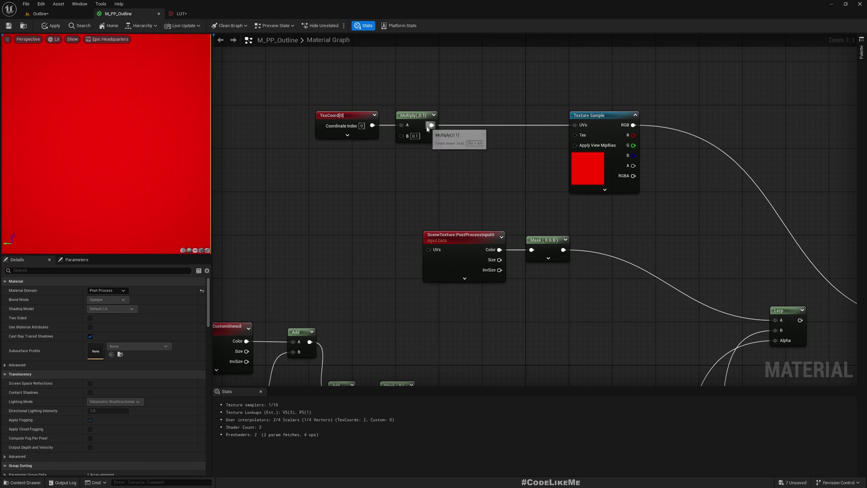
pyautogui.moveTo(431, 125); pyautogui.dragTo(583, 126)
pyautogui.write('add')
pyautogui.press('Return')
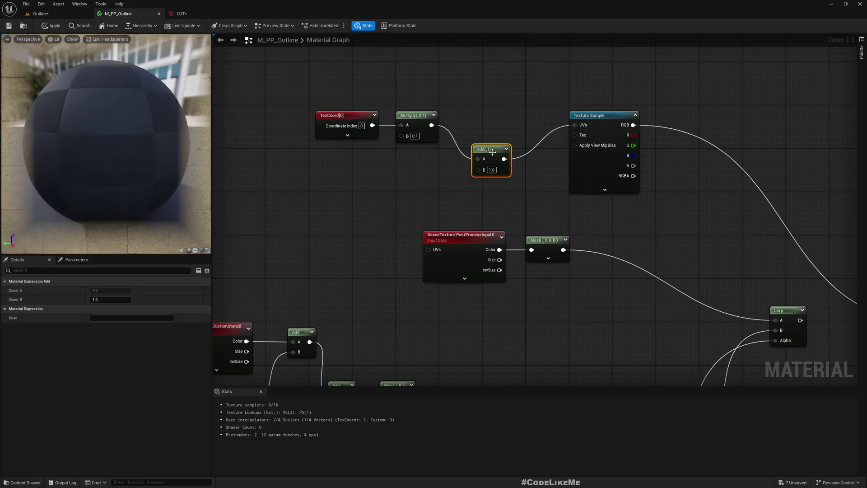
pyautogui.moveTo(495, 154); pyautogui.dragTo(494, 119)
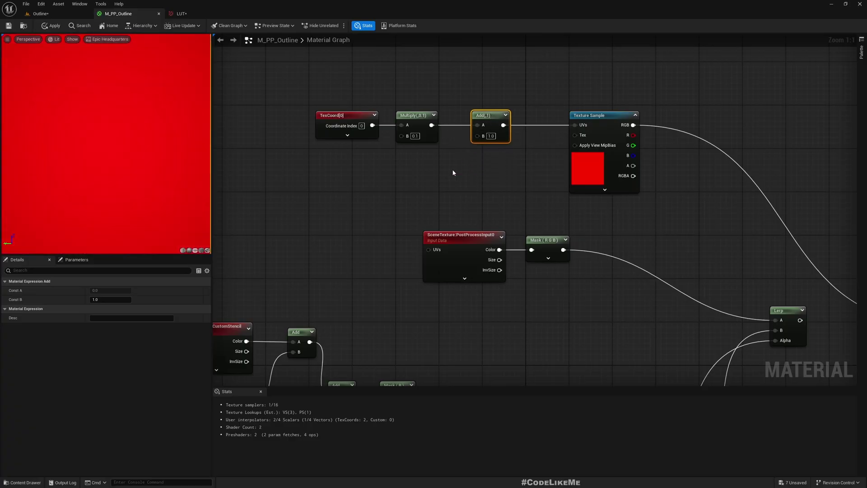
# - Check the LUT texture's color blocks and set the new Add node's B value to 0.1
pyautogui.click(181, 14)
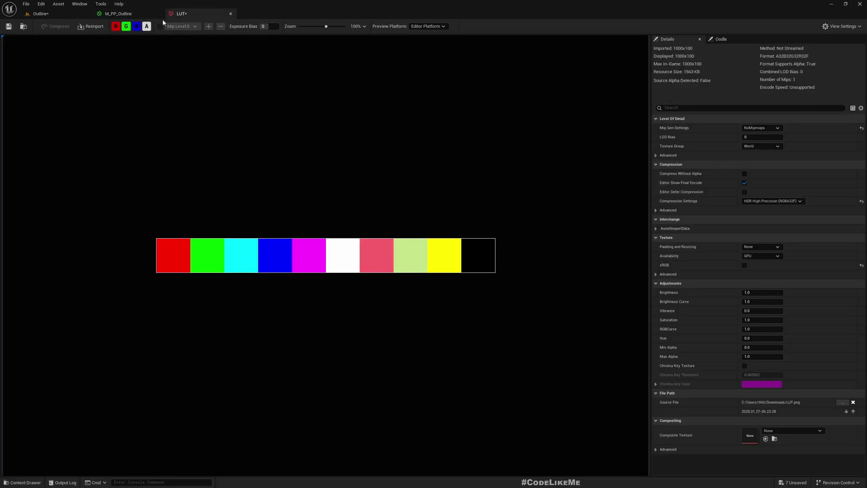
pyautogui.click(133, 14)
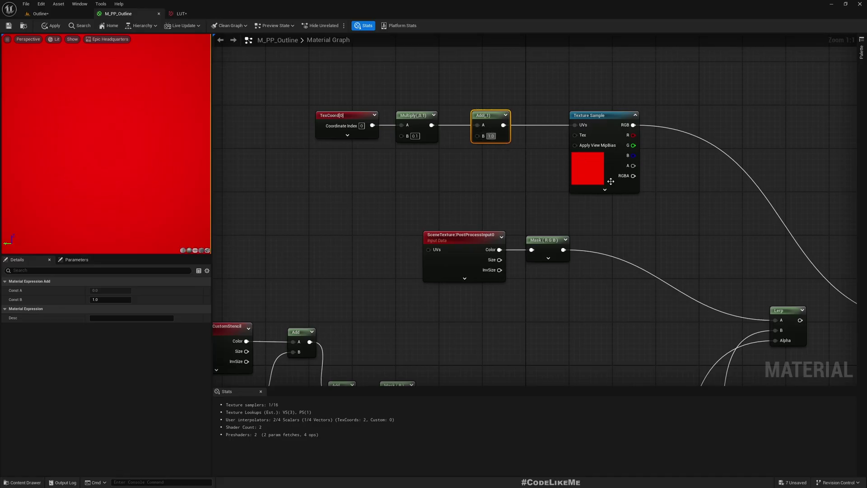
pyautogui.write('0.1')
pyautogui.press('Return')
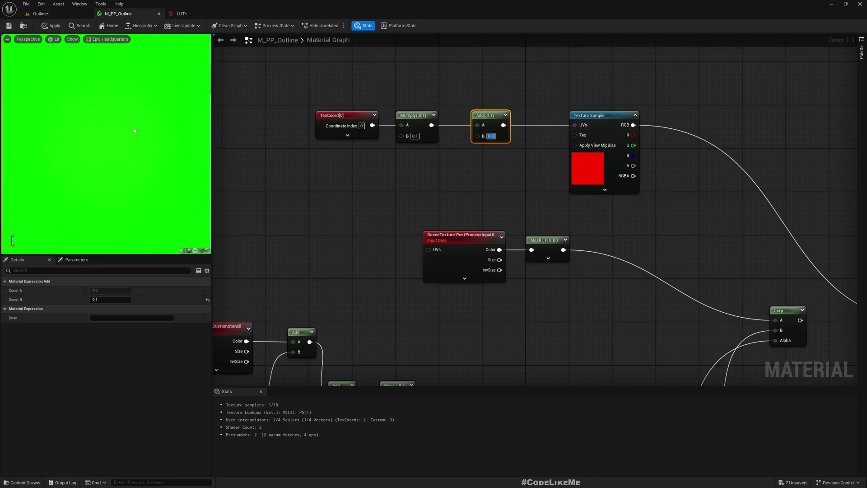
# - Check the LUT color blocks again and set the Add node's B value to 0.3
pyautogui.click(183, 14)
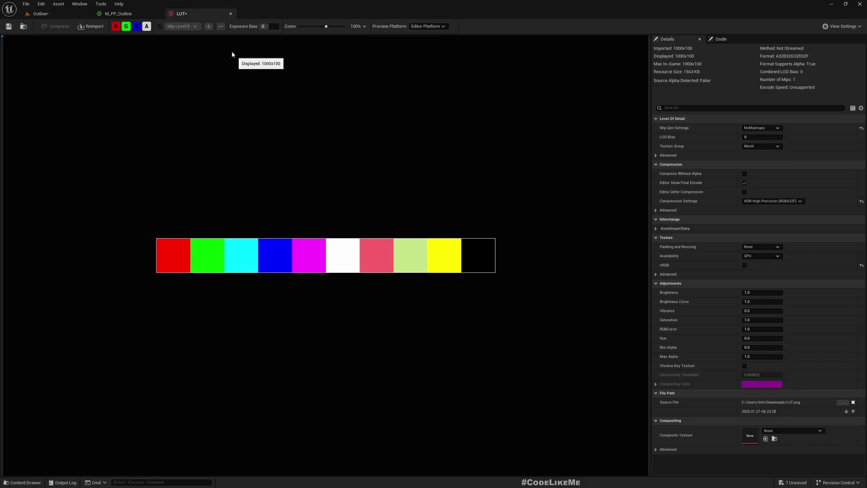
pyautogui.click(113, 14)
pyautogui.click(491, 136)
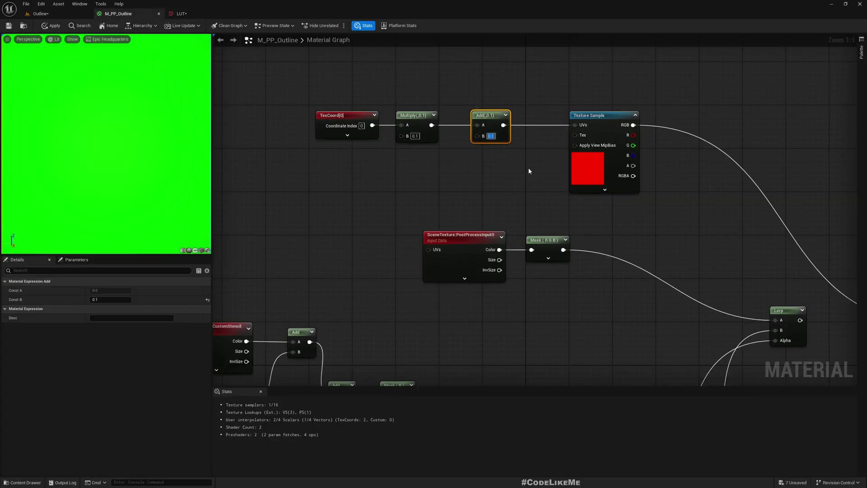
pyautogui.write('0.3')
pyautogui.press('Return')
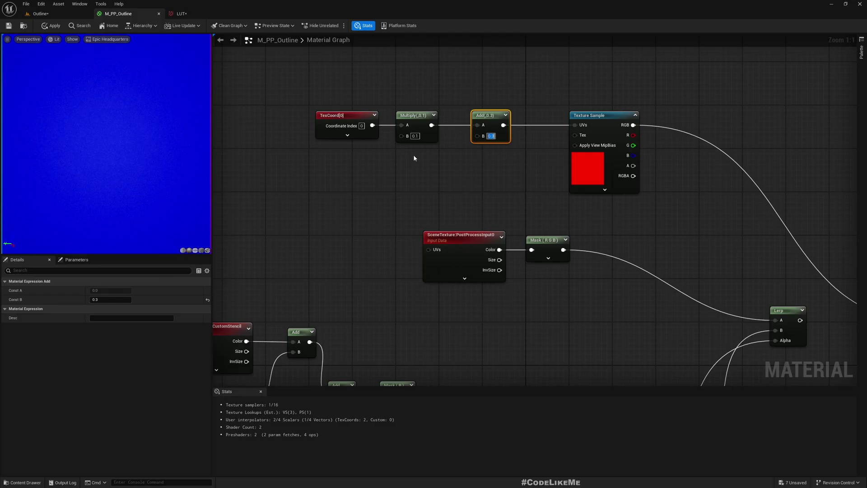
# - Move the TexCoord, Multiply and Add nodes further left of the LUT Texture Sample to make room in the graph
pyautogui.moveTo(413, 158); pyautogui.dragTo(545, 171, button='right')
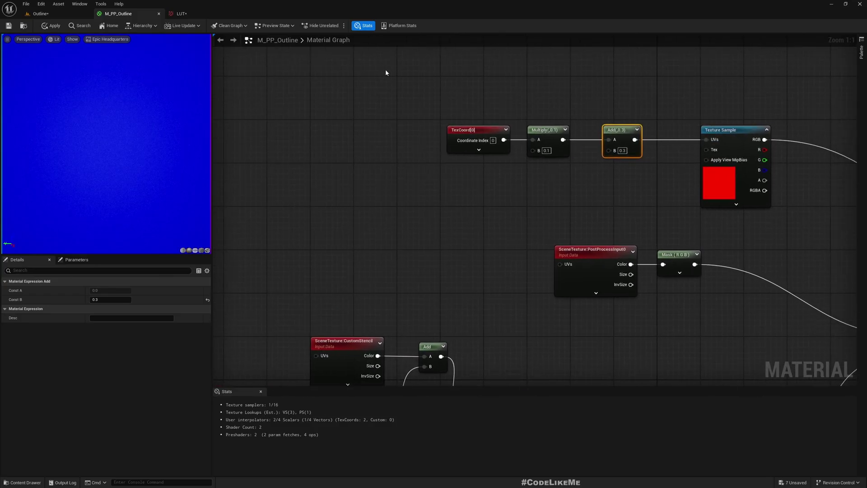
pyautogui.moveTo(397, 90); pyautogui.dragTo(406, 133)
pyautogui.moveTo(628, 132); pyautogui.dragTo(523, 131)
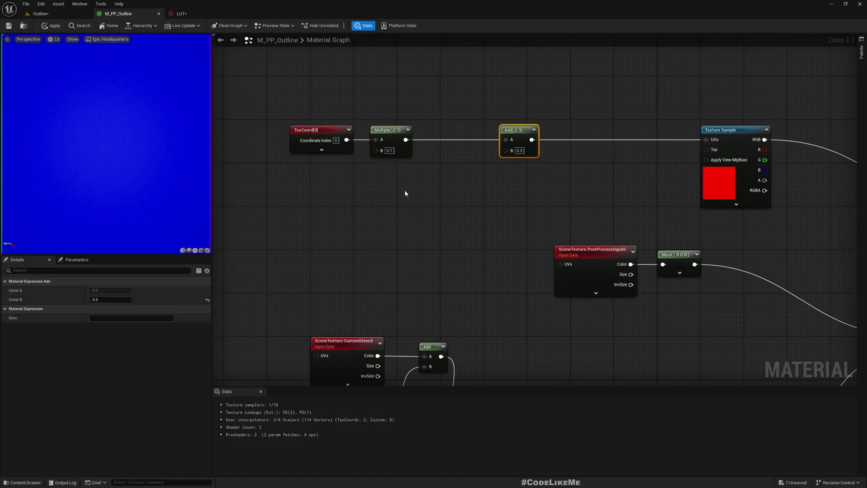
pyautogui.moveTo(513, 174); pyautogui.dragTo(603, 144, button='right')
pyautogui.moveTo(594, 121); pyautogui.dragTo(505, 185)
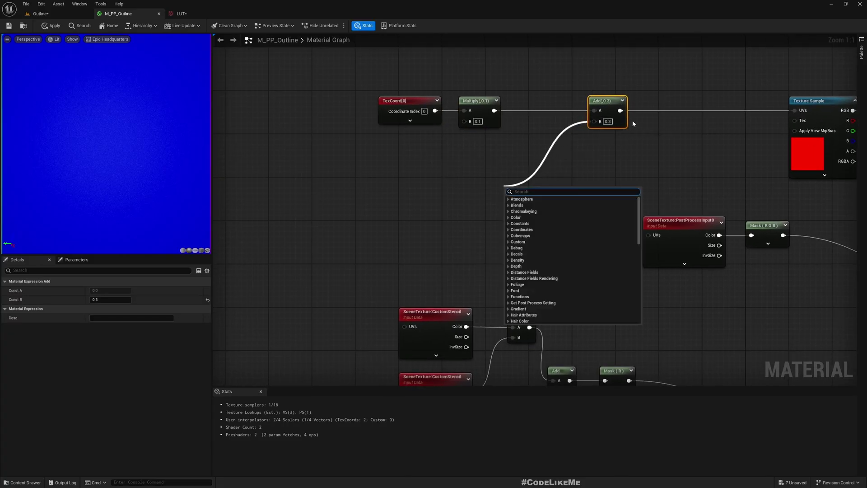
pyautogui.click(608, 121)
# - Select the three SceneTexture:CustomStencil nodes to examine where the stencil value is sampled
pyautogui.moveTo(526, 215); pyautogui.dragTo(612, 97, button='right')
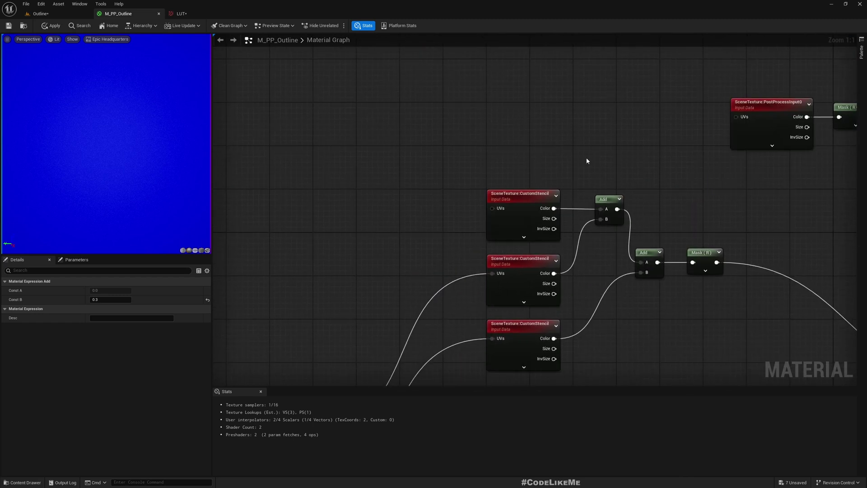
pyautogui.scroll(-2, 586, 159)
pyautogui.moveTo(619, 273); pyautogui.dragTo(573, 218, button='right')
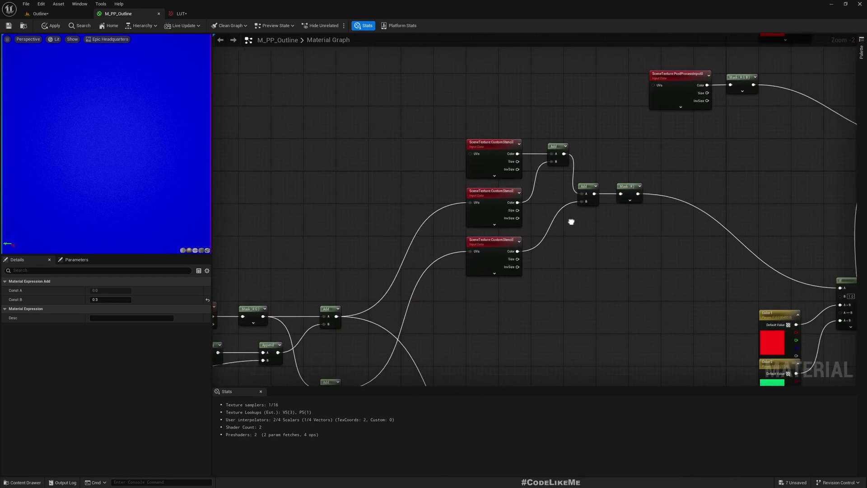
pyautogui.moveTo(445, 132); pyautogui.dragTo(519, 274)
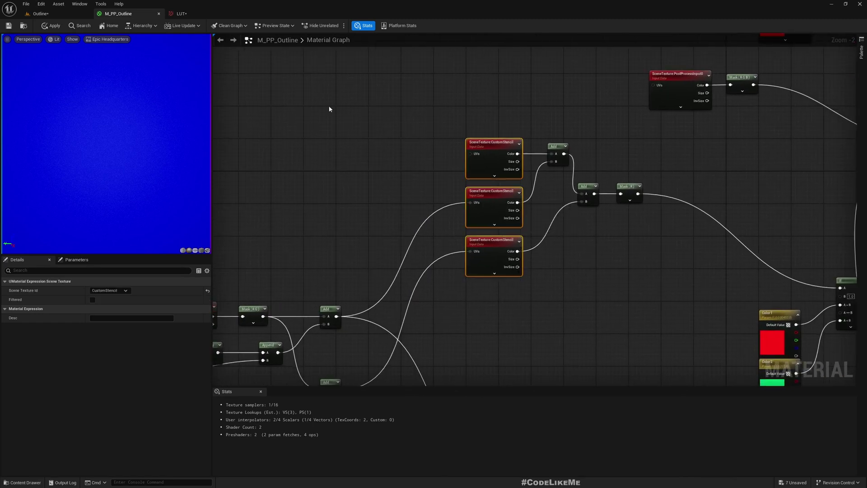
# - Look up the second mannequin's CustomDepth Stencil Value in the Outline level by filtering its details with "stenc"
pyautogui.click(42, 13)
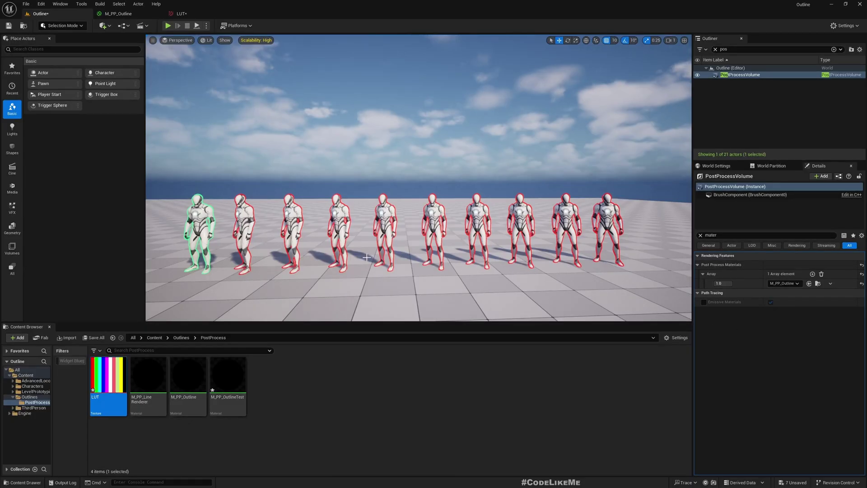
pyautogui.click(253, 215)
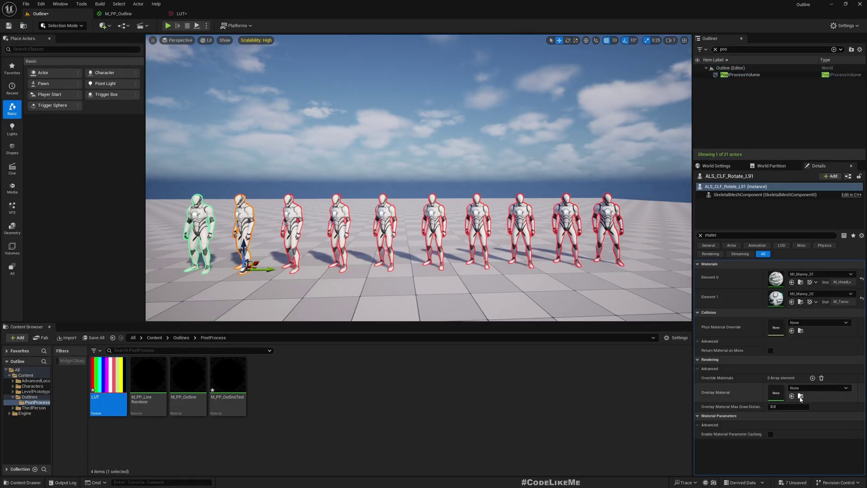
pyautogui.click(722, 234)
pyautogui.write('ste')
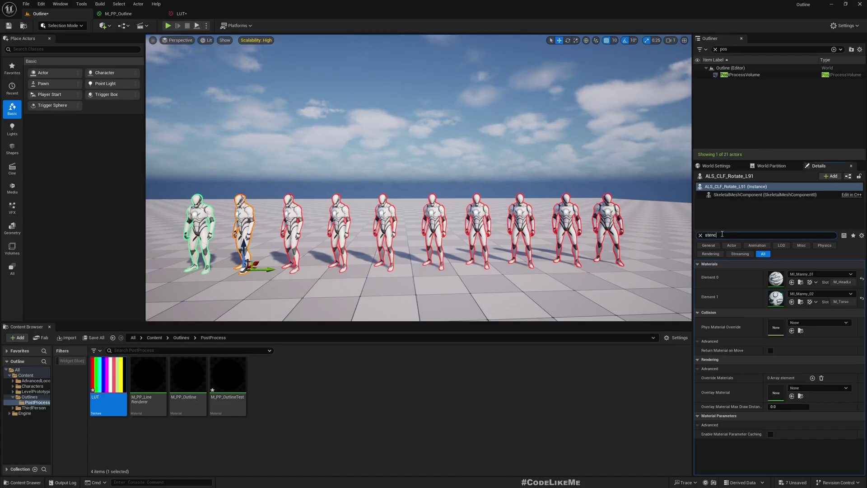
pyautogui.write('nc')
pyautogui.click(786, 282)
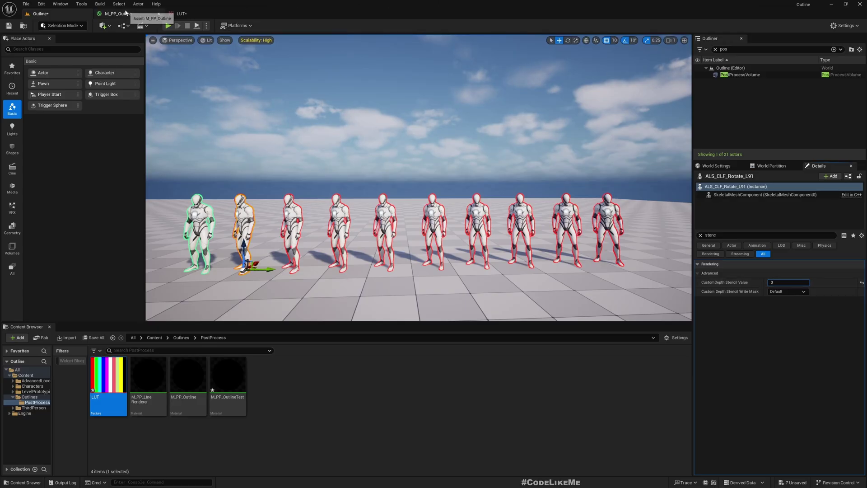
# - Reselect the second mannequin and inspect its outline up close in game view
pyautogui.click(319, 91)
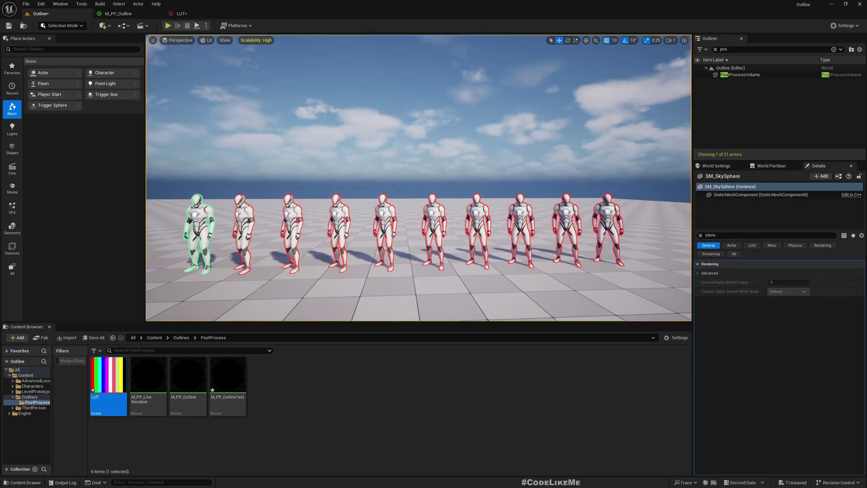
pyautogui.click(244, 222)
pyautogui.moveTo(439, 119)
pyautogui.mouseDown(button='right')
pyautogui.moveTo(423, 133)
pyautogui.moveTo(478, 118)
pyautogui.moveTo(435, 113)
pyautogui.moveTo(439, 127)
pyautogui.mouseUp(button='right')
pyautogui.press('g')
pyautogui.press('a')
pyautogui.press('w')
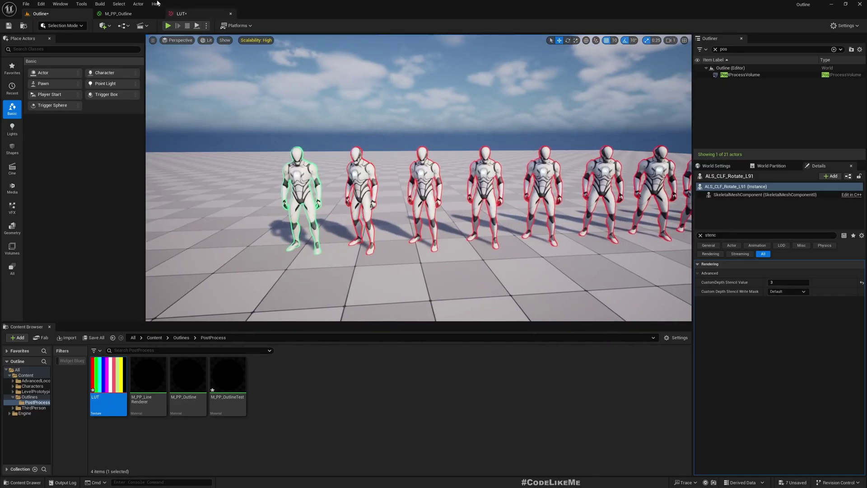
# - Examine the M_PP_Outline graph from the screen-position offset nodes to the CustomStencil samples and the Lerp
pyautogui.click(120, 15)
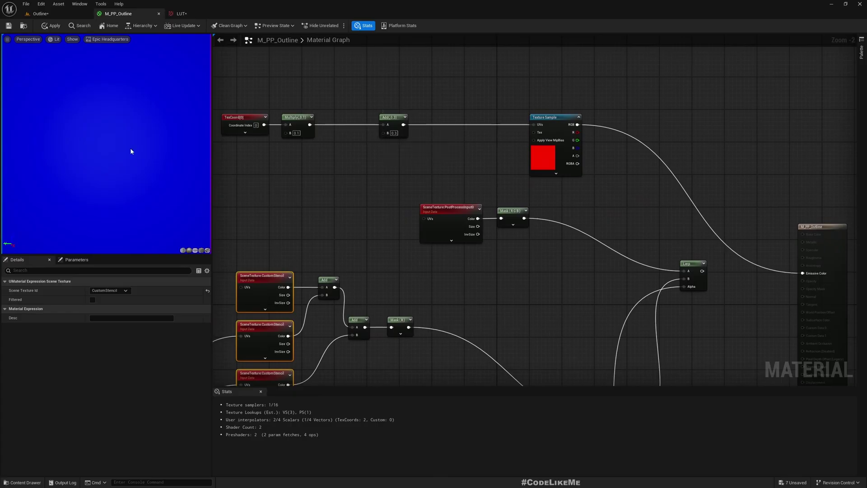
pyautogui.moveTo(347, 138); pyautogui.dragTo(470, 116, button='right')
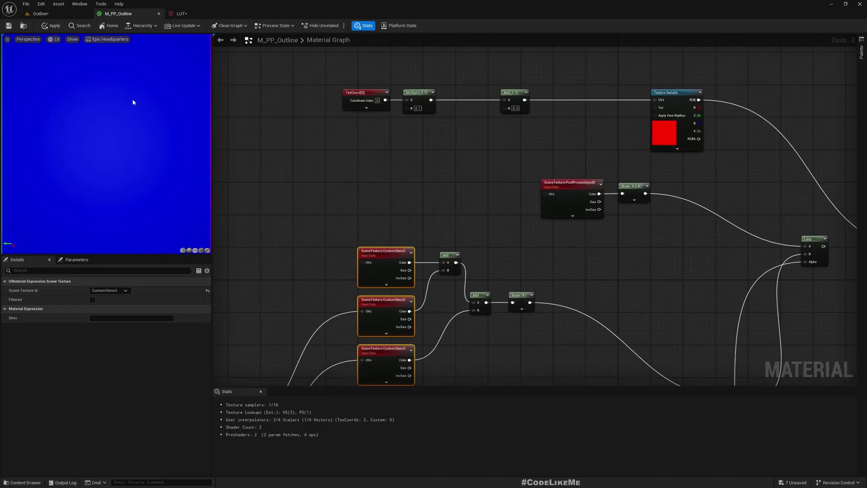
pyautogui.moveTo(329, 156); pyautogui.dragTo(518, 92, button='right')
pyautogui.scroll(-3, 519, 113)
pyautogui.scroll(2, 442, 255)
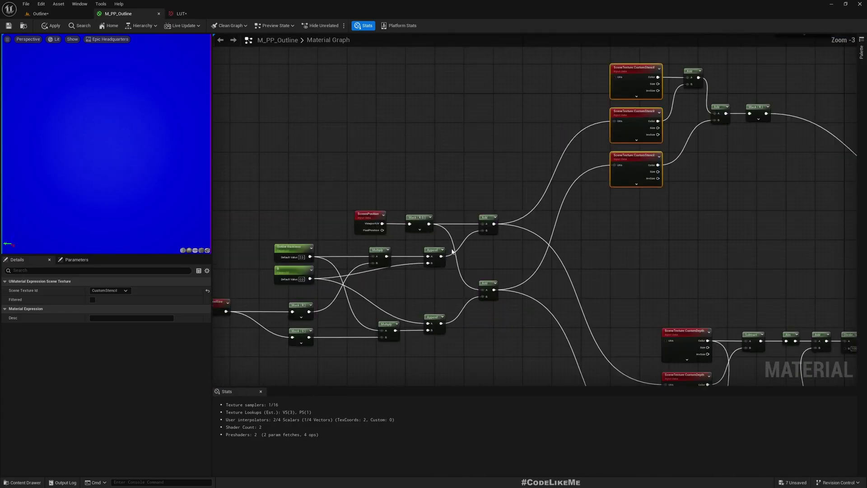
pyautogui.moveTo(484, 179); pyautogui.dragTo(276, 277, button='right')
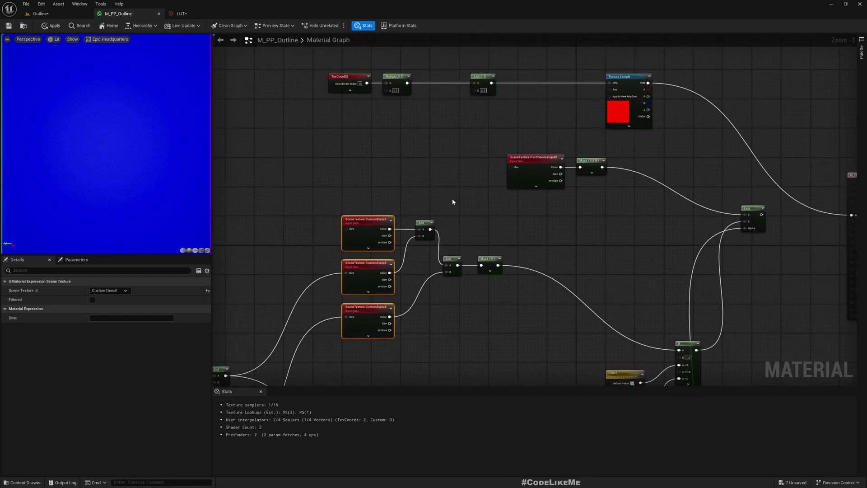
pyautogui.moveTo(500, 266); pyautogui.dragTo(507, 244)
pyautogui.scroll(-4, 388, 199)
pyautogui.moveTo(326, 244); pyautogui.dragTo(335, 212, button='right')
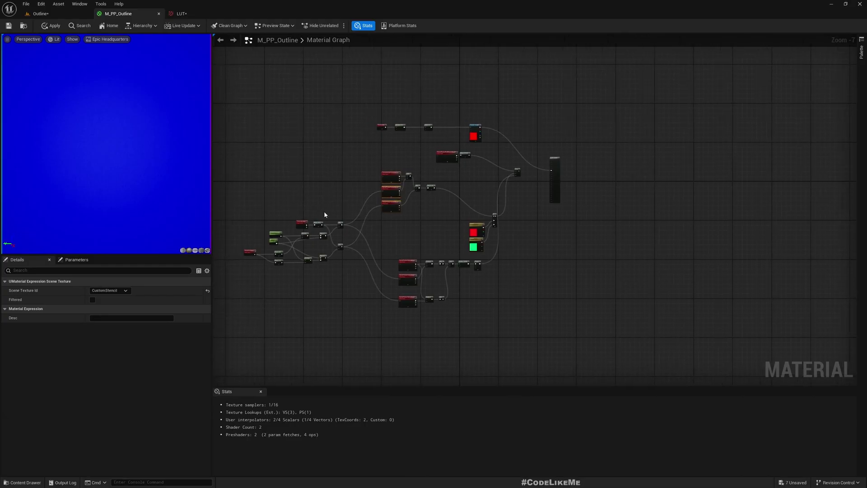
# - Select the UV offset nodes along with the CustomStencil, Add and Mask (R) nodes to review the stencil sampling chain
pyautogui.moveTo(265, 168); pyautogui.dragTo(352, 275)
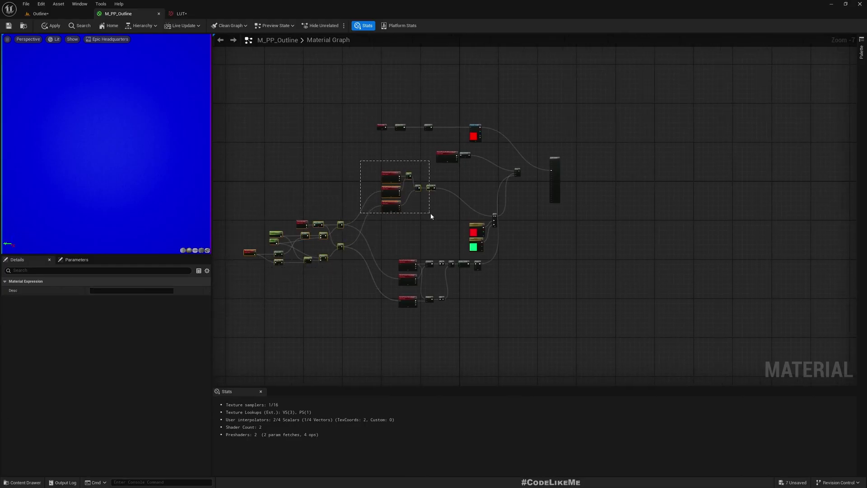
pyautogui.moveTo(430, 215); pyautogui.dragTo(430, 216)
pyautogui.scroll(6, 393, 187)
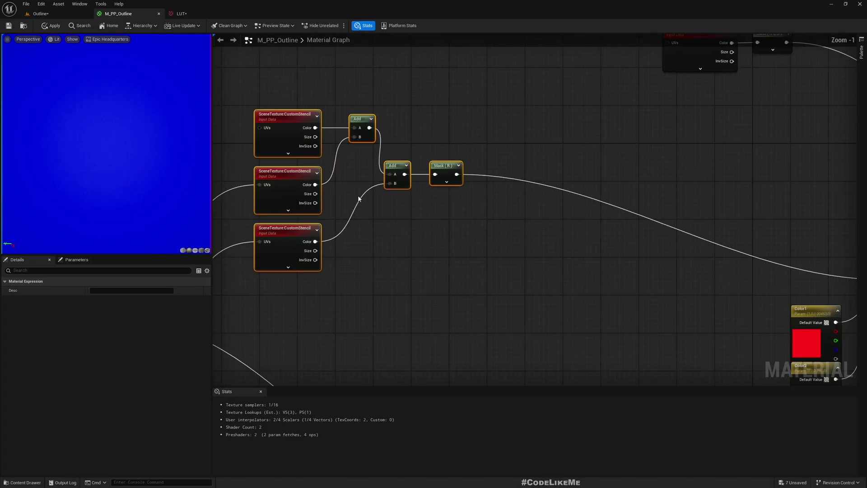
pyautogui.moveTo(359, 199); pyautogui.dragTo(429, 196, button='right')
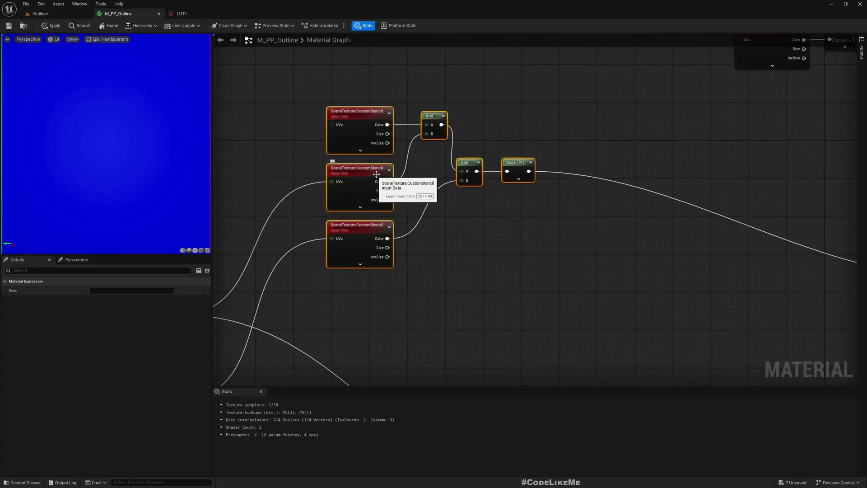
pyautogui.moveTo(508, 172); pyautogui.dragTo(473, 167, button='right')
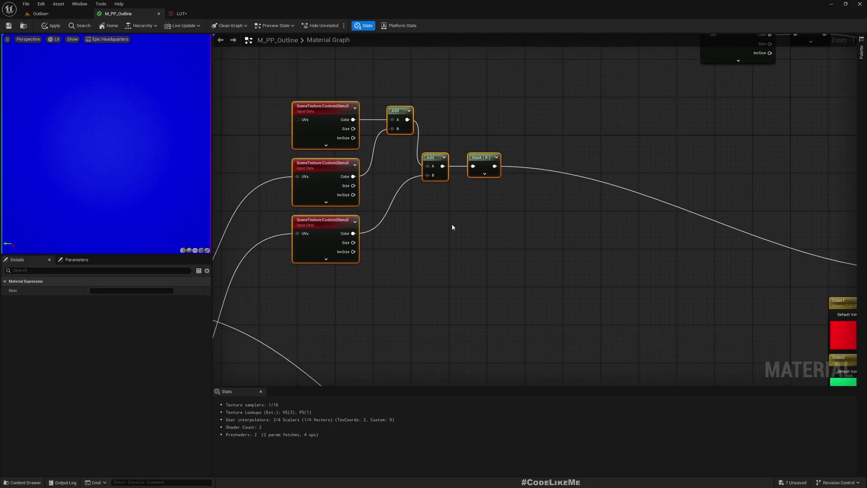
# - Select only the three CustomStencil nodes and trace their UV inputs back to the ScreenPosition offsets
pyautogui.click(452, 227)
pyautogui.scroll(-1, 465, 238)
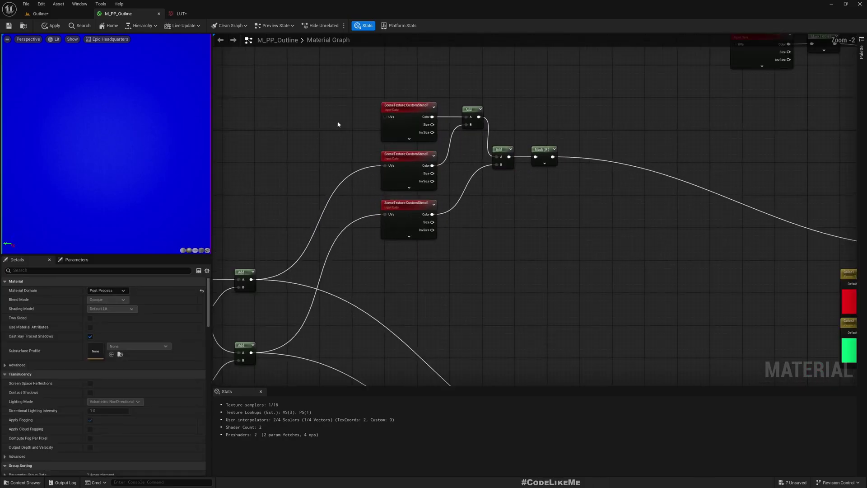
pyautogui.moveTo(339, 111); pyautogui.dragTo(413, 260)
pyautogui.moveTo(413, 259); pyautogui.dragTo(266, 300, button='right')
pyautogui.moveTo(370, 218); pyautogui.dragTo(541, 193, button='right')
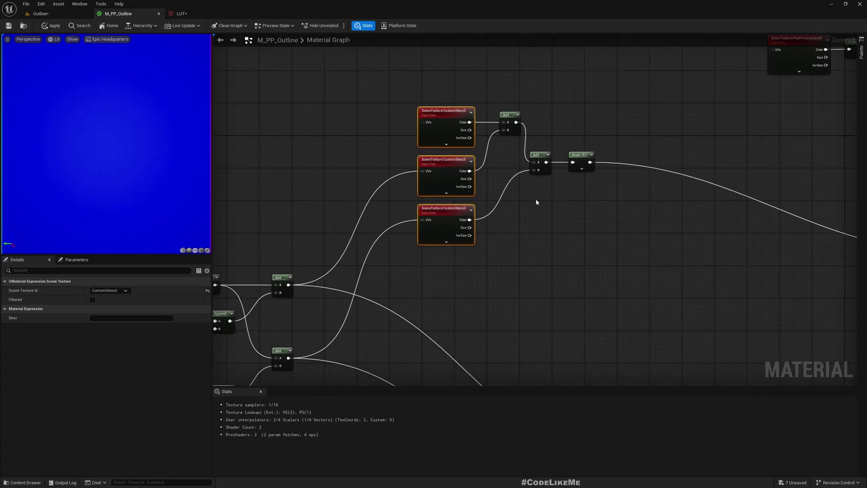
pyautogui.scroll(-5, 540, 244)
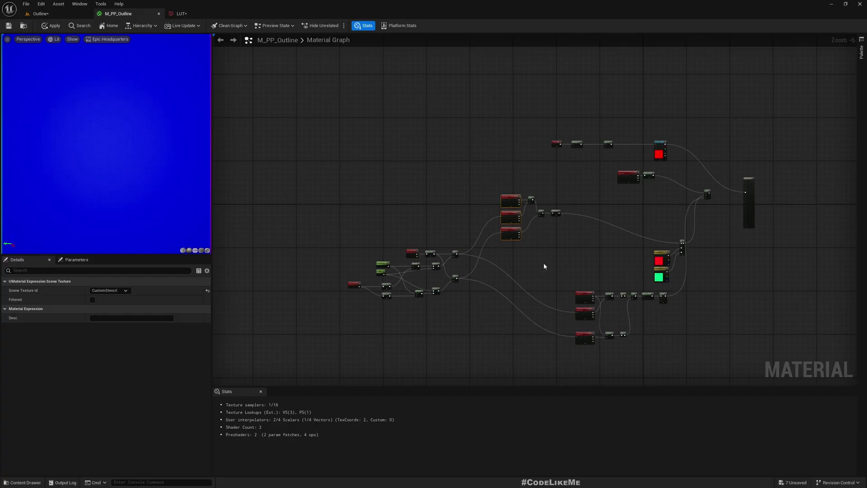
pyautogui.moveTo(545, 262); pyautogui.dragTo(503, 243, button='right')
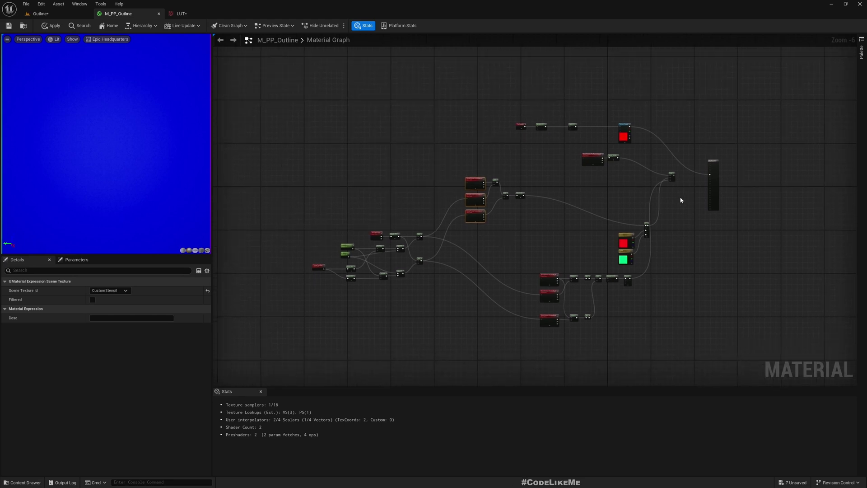
pyautogui.scroll(5, 504, 243)
pyautogui.moveTo(352, 240); pyautogui.dragTo(569, 259, button='right')
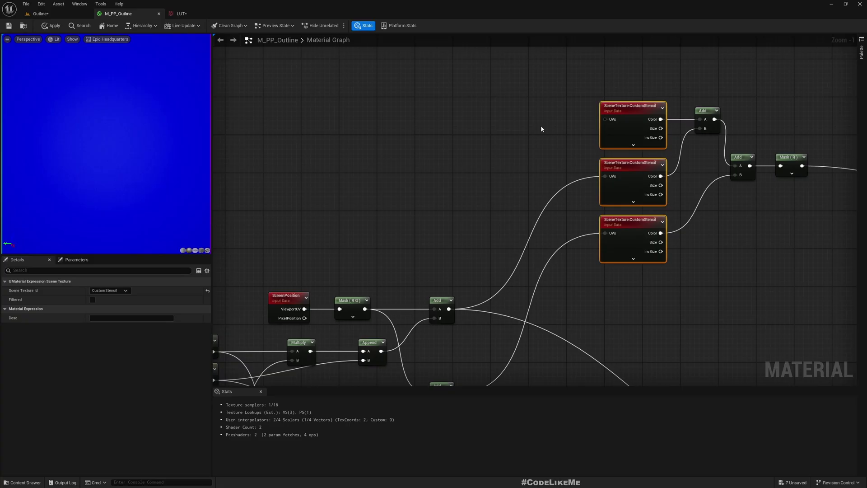
# - Examine how the stencil sampling chain and the CustomDepth edge branch feed the If and Lerp nodes
pyautogui.moveTo(540, 125); pyautogui.dragTo(298, 206, button='right')
pyautogui.scroll(-3, 518, 232)
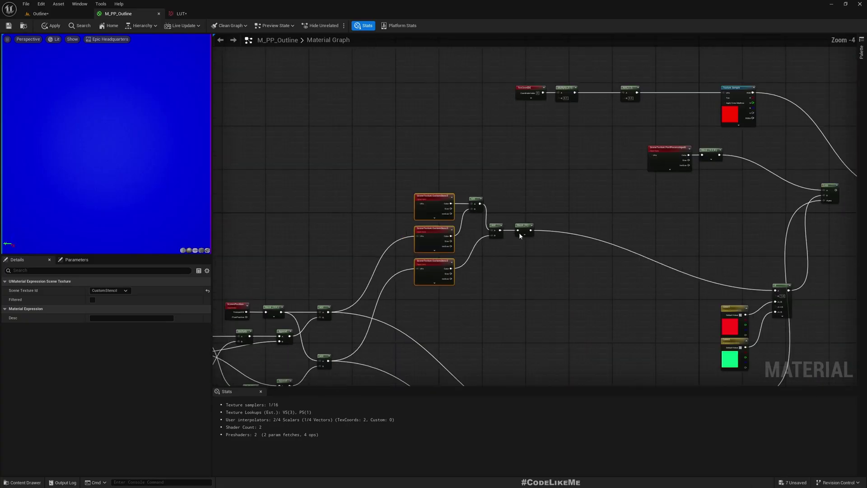
pyautogui.moveTo(518, 232); pyautogui.dragTo(641, 137, button='right')
pyautogui.moveTo(699, 135); pyautogui.dragTo(453, 146, button='right')
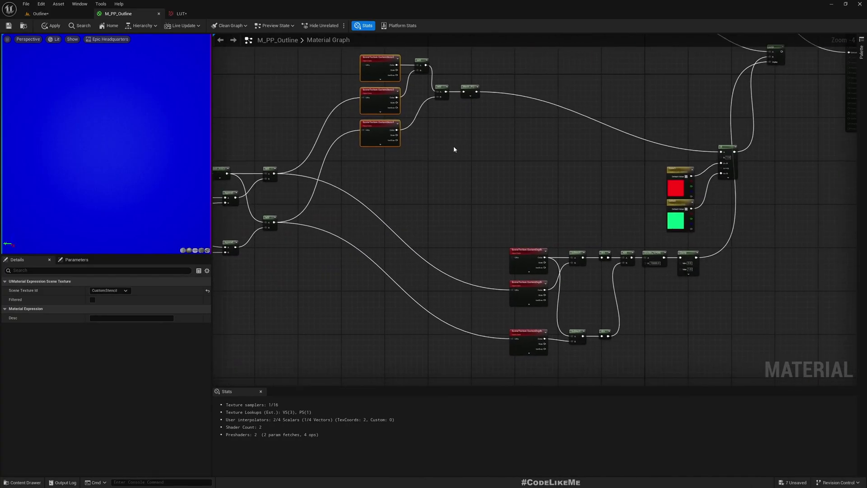
pyautogui.scroll(4, 558, 300)
pyautogui.moveTo(400, 173); pyautogui.dragTo(480, 323)
pyautogui.moveTo(393, 131); pyautogui.dragTo(388, 109, button='right')
pyautogui.moveTo(350, 64); pyautogui.dragTo(607, 418, button='right')
pyautogui.moveTo(372, 133); pyautogui.dragTo(546, 290)
pyautogui.moveTo(565, 288); pyautogui.dragTo(528, 283, button='right')
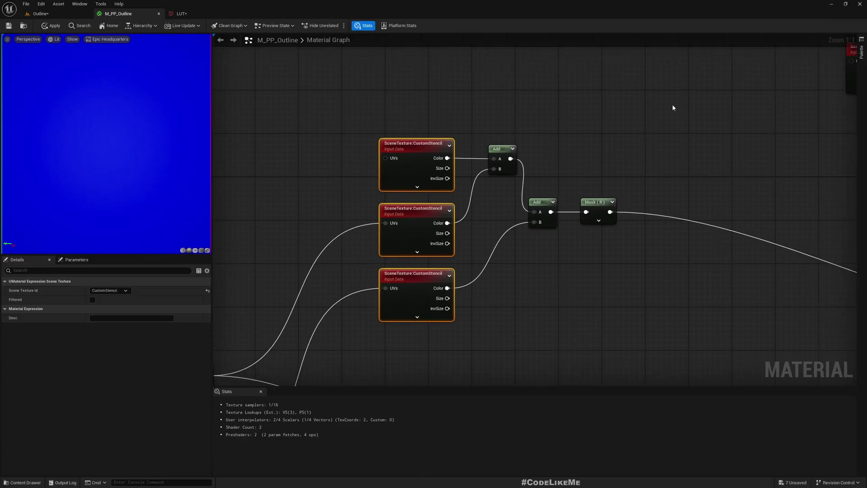
# - Review the stencil Add and Mask (R) nodes against the mannequin's CustomDepth Stencil Value in the level
pyautogui.scroll(-2, 587, 302)
pyautogui.scroll(1, 476, 256)
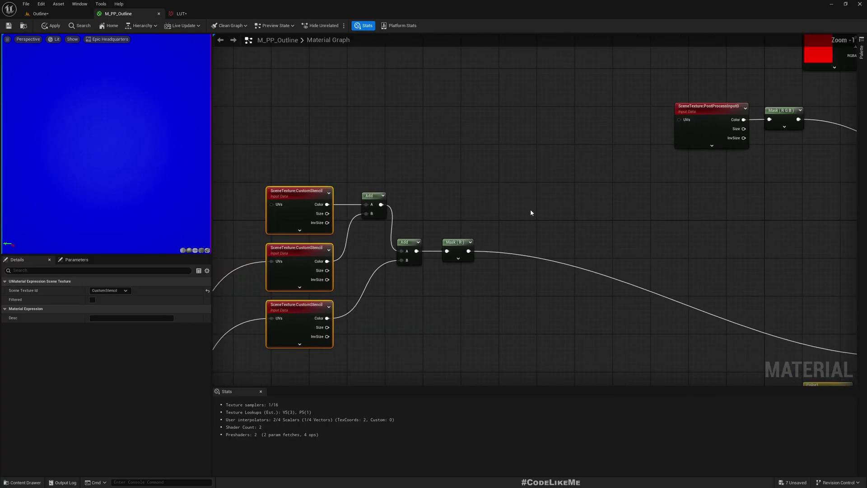
pyautogui.moveTo(530, 210); pyautogui.dragTo(447, 288, button='right')
pyautogui.moveTo(396, 325); pyautogui.dragTo(441, 232)
pyautogui.moveTo(348, 249); pyautogui.dragTo(369, 192, button='right')
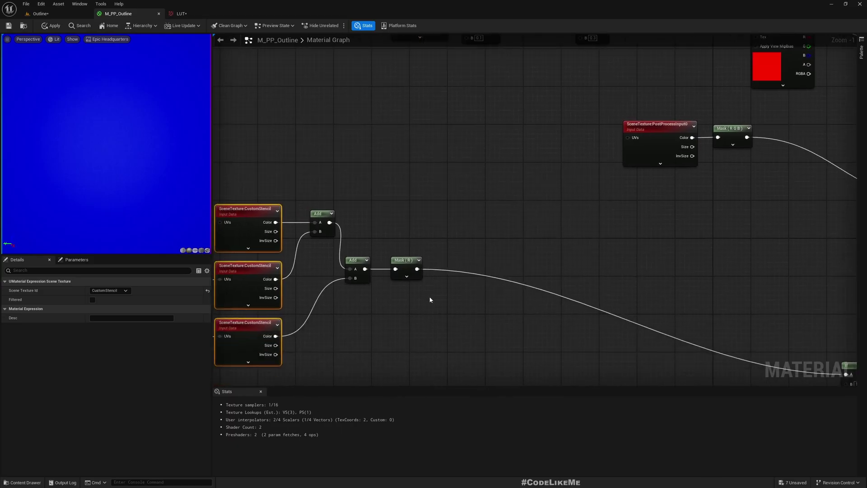
pyautogui.click(41, 14)
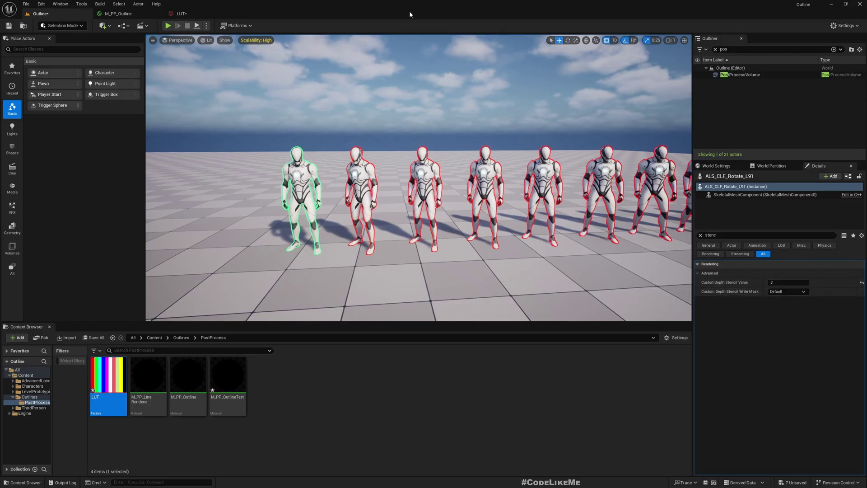
pyautogui.click(115, 15)
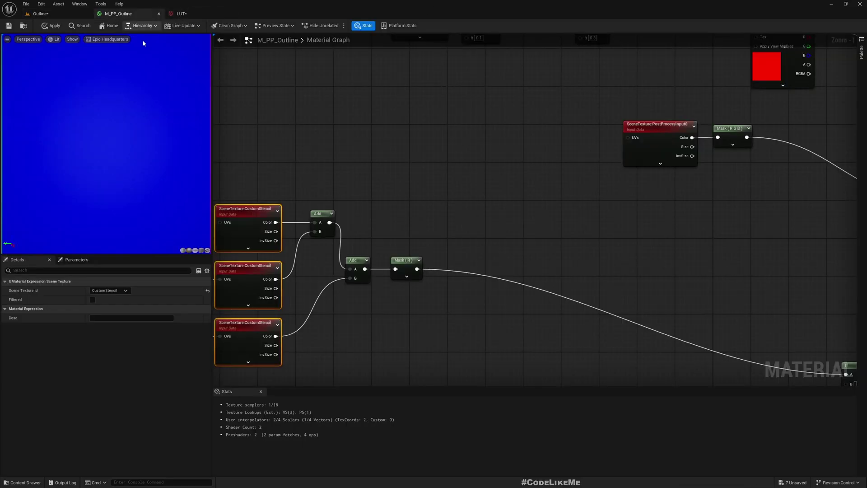
pyautogui.moveTo(416, 270); pyautogui.dragTo(476, 247)
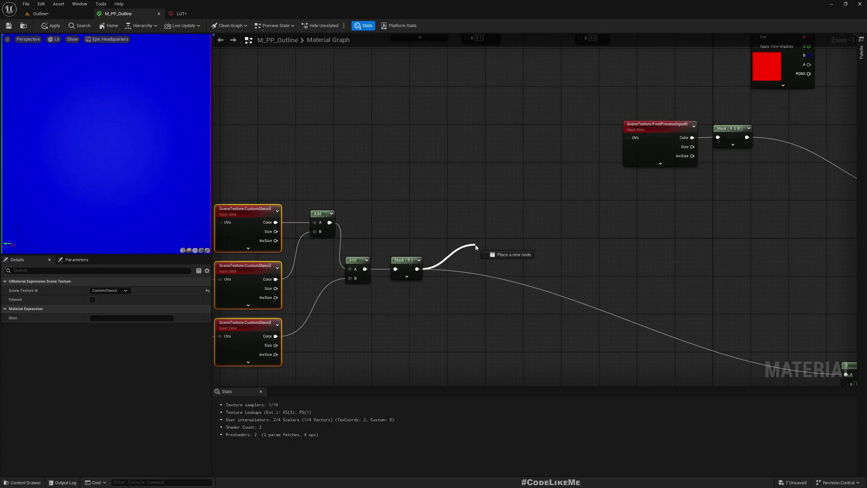
pyautogui.moveTo(476, 247); pyautogui.dragTo(476, 246)
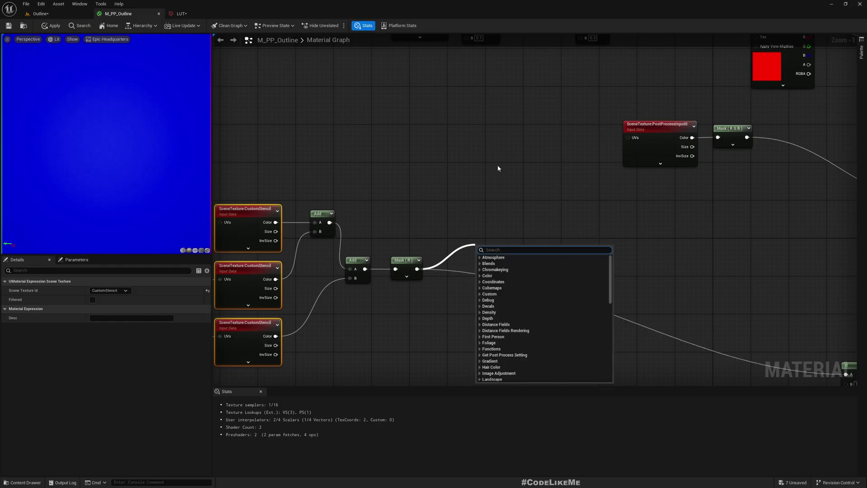
pyautogui.moveTo(513, 191)
pyautogui.mouseDown(button='right')
pyautogui.moveTo(494, 194)
pyautogui.moveTo(509, 203)
pyautogui.mouseUp(button='right')
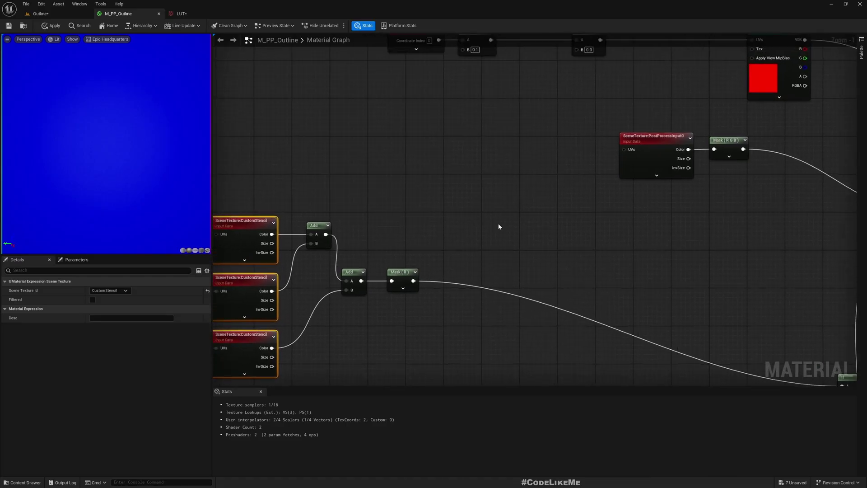
# - Add a Multiply node fed by the Mask (R) output and set its B value to 0.1
pyautogui.moveTo(412, 281); pyautogui.dragTo(478, 223)
pyautogui.write('*')
pyautogui.press('Return')
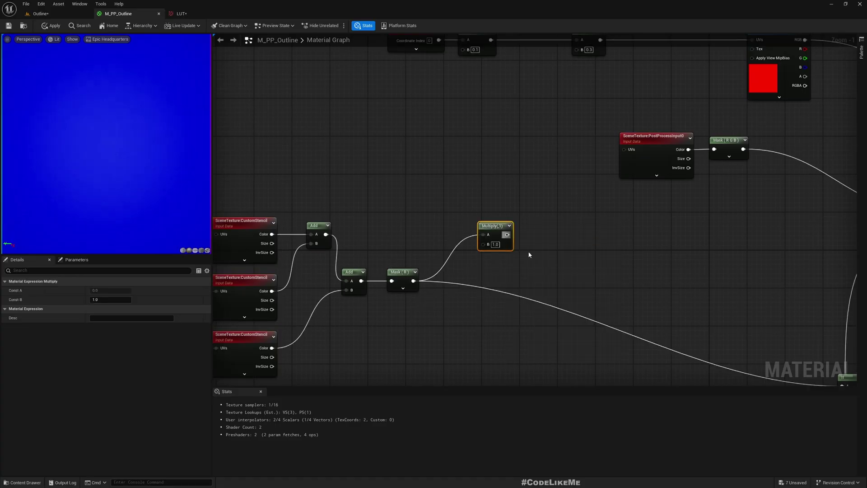
pyautogui.click(500, 245)
pyautogui.write('0.1')
pyautogui.press('Return')
# - Connect the new stencil Multiply's output to input B of the Add node that feeds the Texture Sample's UVs
pyautogui.moveTo(586, 108); pyautogui.dragTo(580, 148, button='right')
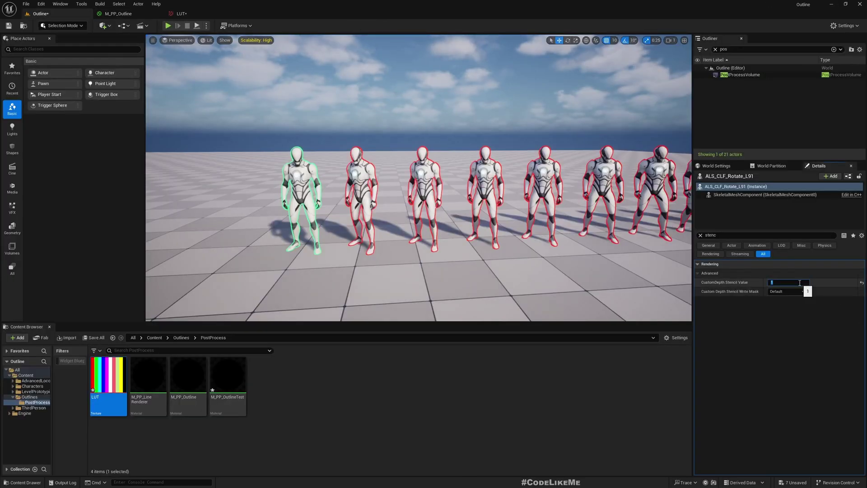
pyautogui.click(118, 14)
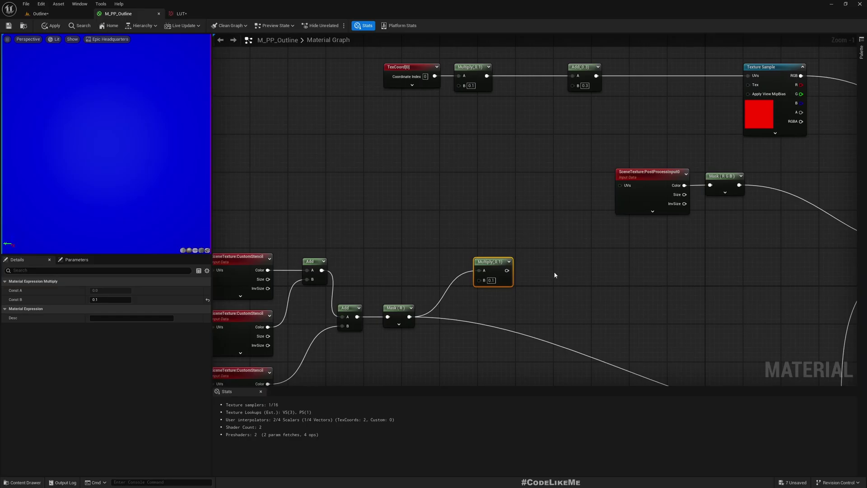
pyautogui.moveTo(555, 275); pyautogui.dragTo(451, 273, button='right')
pyautogui.moveTo(440, 272); pyautogui.dragTo(511, 87)
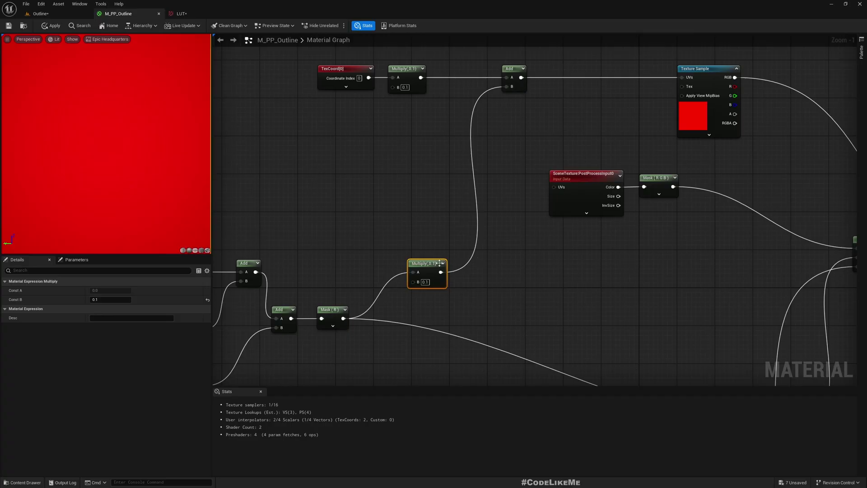
# - Connect the Lerp output to the material's Emissive Color in place of the Texture Sample
pyautogui.scroll(-2, 466, 174)
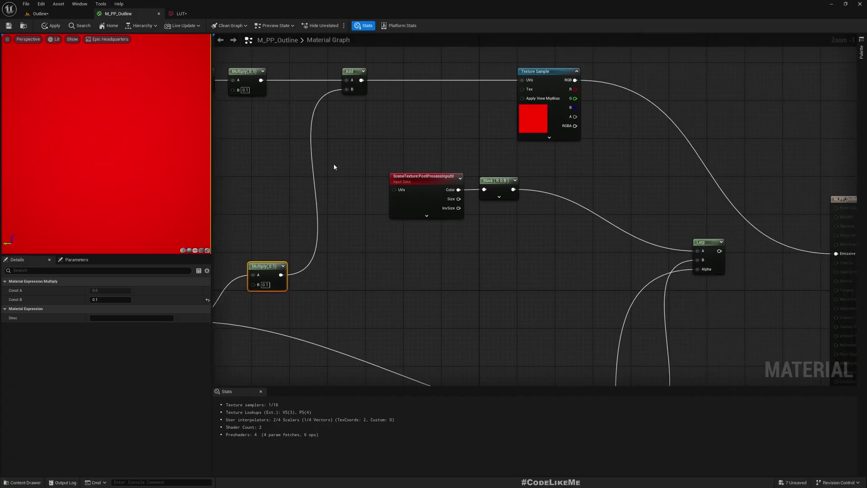
pyautogui.scroll(2, 631, 201)
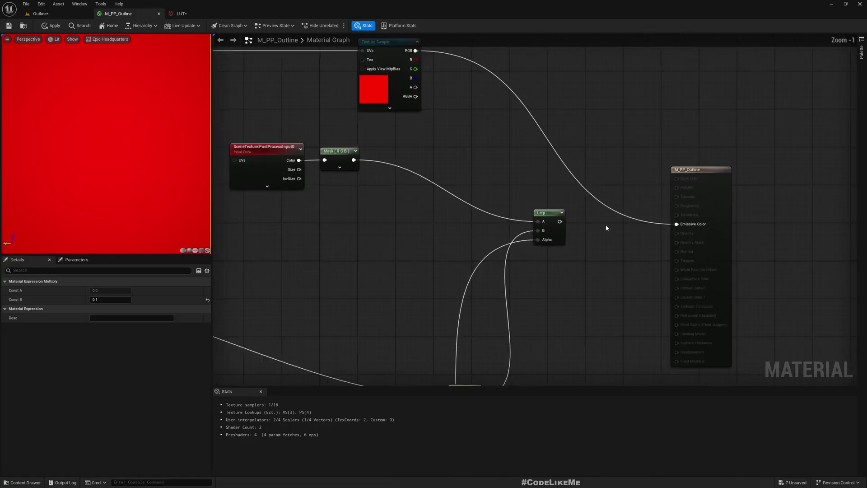
pyautogui.moveTo(560, 221); pyautogui.dragTo(676, 224)
# - Move the If, Color1 and Color2 nodes aside and connect the Texture Sample's RGB to the Lerp's B input
pyautogui.moveTo(446, 168); pyautogui.dragTo(609, 55, button='right')
pyautogui.scroll(-3, 617, 168)
pyautogui.scroll(2, 617, 168)
pyautogui.moveTo(537, 234); pyautogui.dragTo(654, 357)
pyautogui.moveTo(648, 250); pyautogui.dragTo(525, 169)
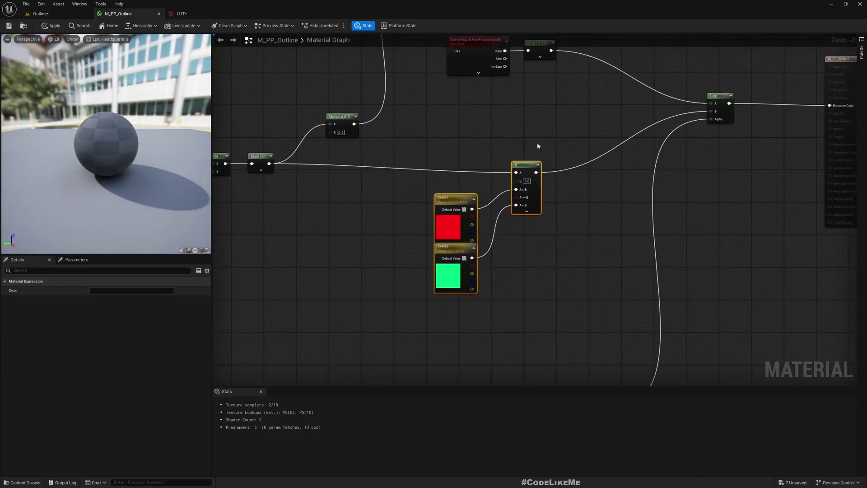
pyautogui.moveTo(546, 131); pyautogui.dragTo(526, 249, button='right')
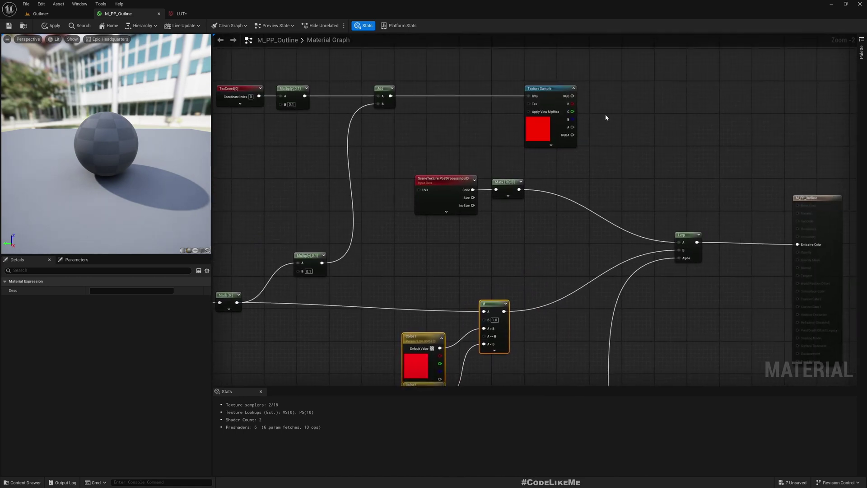
pyautogui.moveTo(572, 96); pyautogui.dragTo(682, 252)
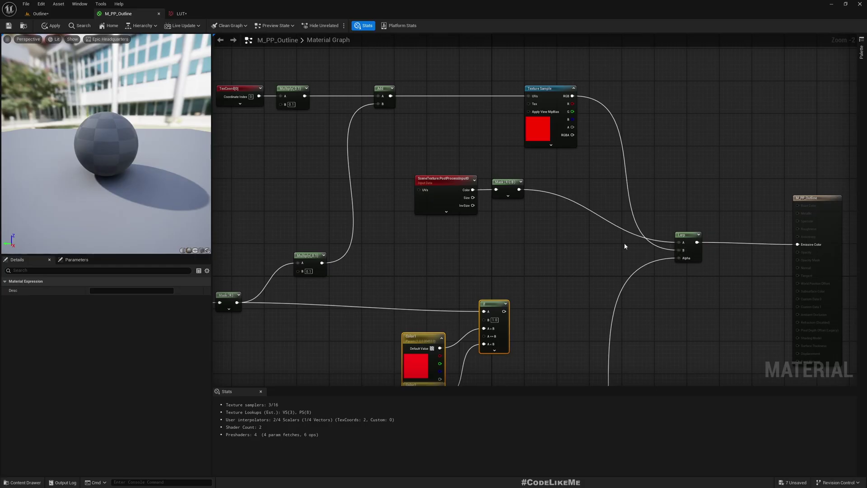
# - Inspect the outline colors around the mannequins in the level from several viewpoints, using game view
pyautogui.click(44, 14)
pyautogui.moveTo(380, 149); pyautogui.dragTo(446, 153, button='right')
pyautogui.press('g')
pyautogui.press('g')
pyautogui.press('w')
pyautogui.press('d')
pyautogui.press('d')
pyautogui.press('a')
pyautogui.press('a')
pyautogui.press('s')
pyautogui.press('w')
pyautogui.moveTo(344, 153); pyautogui.dragTo(344, 153, button='right')
pyautogui.press('d')
pyautogui.press('q')
# - Compare the LUT texture's color order with the CustomStencil sampling chain in M_PP_Outline
pyautogui.click(181, 14)
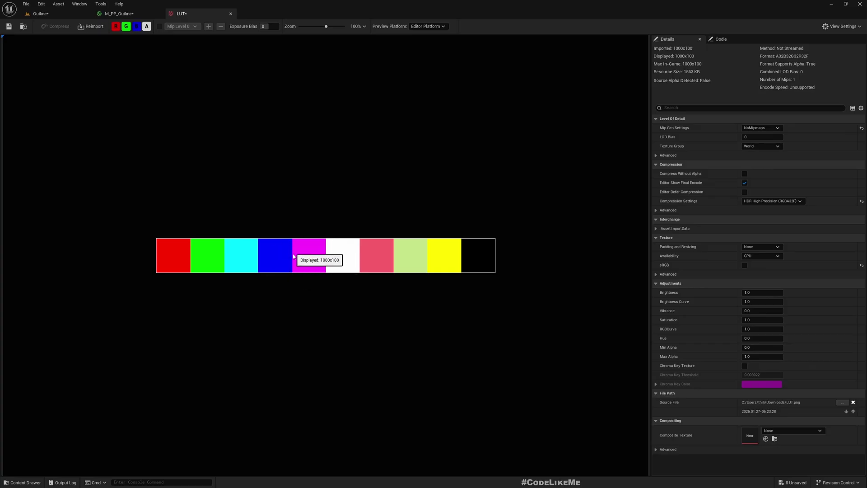
pyautogui.click(119, 14)
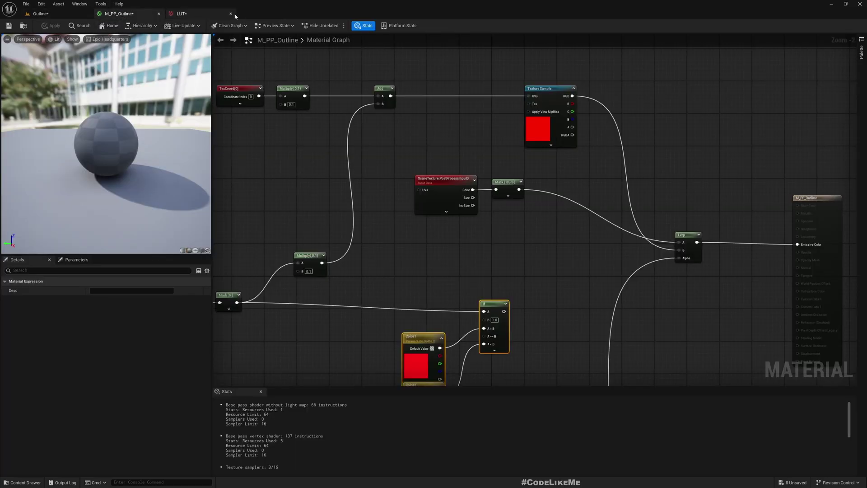
pyautogui.click(180, 14)
pyautogui.click(137, 15)
pyautogui.moveTo(292, 179); pyautogui.dragTo(619, 142, button='right')
pyautogui.scroll(-2, 552, 180)
pyautogui.moveTo(520, 233); pyautogui.dragTo(458, 176, button='right')
pyautogui.scroll(4, 459, 176)
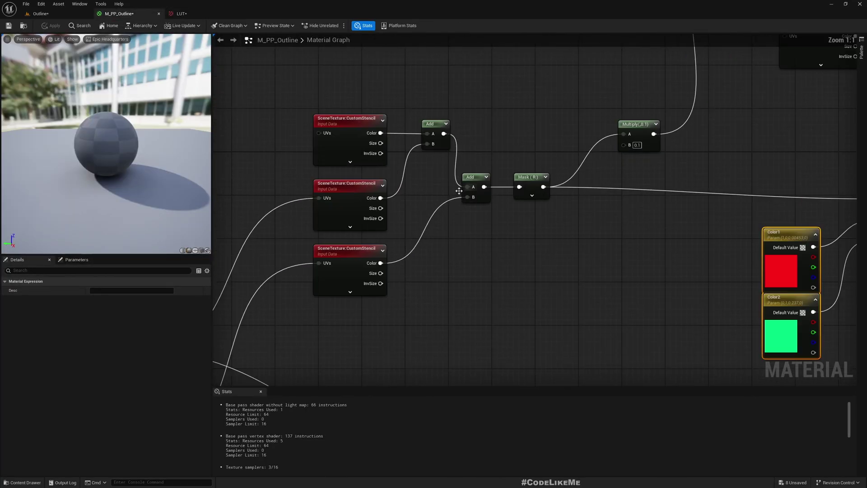
# - Delete the two Add nodes that sum the CustomStencil samples ahead of Mask (R)
pyautogui.moveTo(418, 98); pyautogui.dragTo(485, 210)
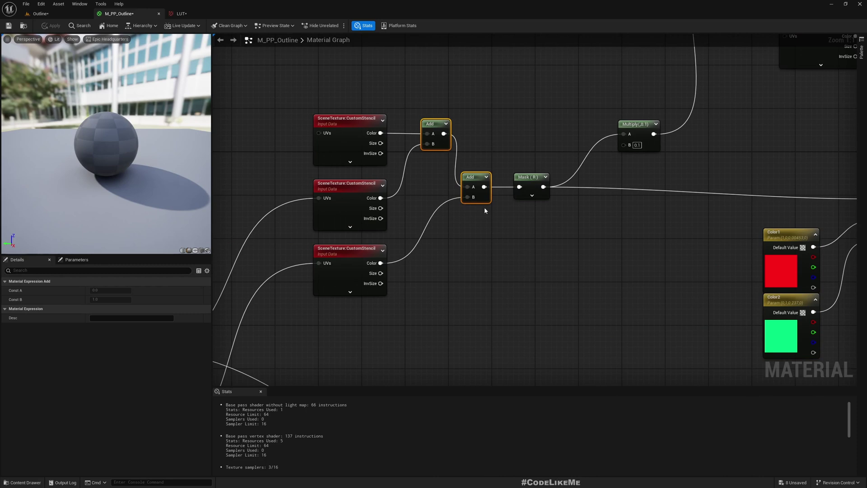
pyautogui.moveTo(799, 242); pyautogui.dragTo(500, 239, button='right')
pyautogui.moveTo(329, 227); pyautogui.dragTo(738, 228, button='right')
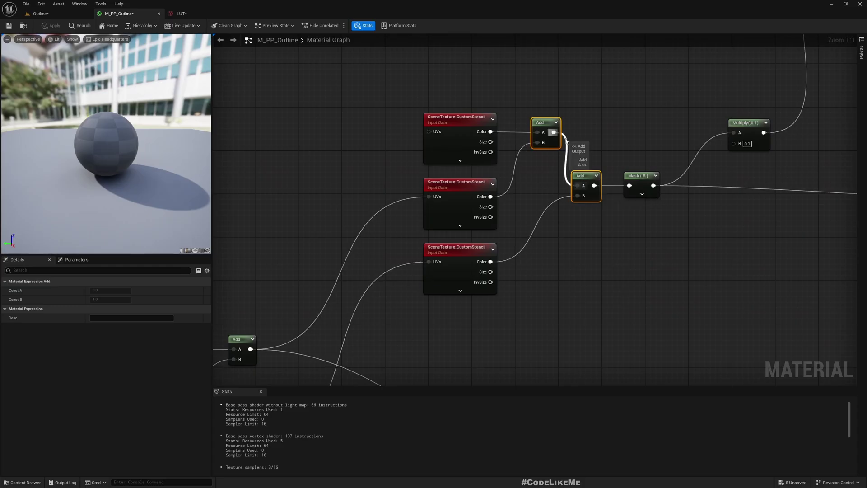
pyautogui.moveTo(566, 143); pyautogui.dragTo(408, 173, button='right')
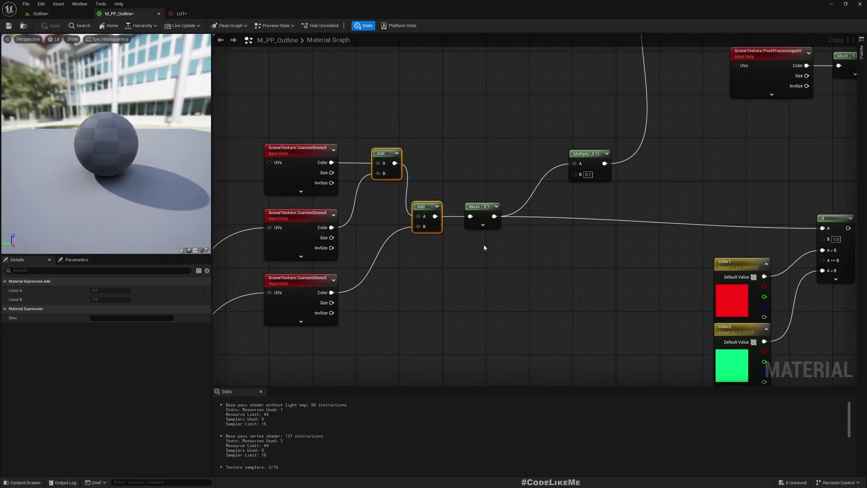
pyautogui.press('Delete')
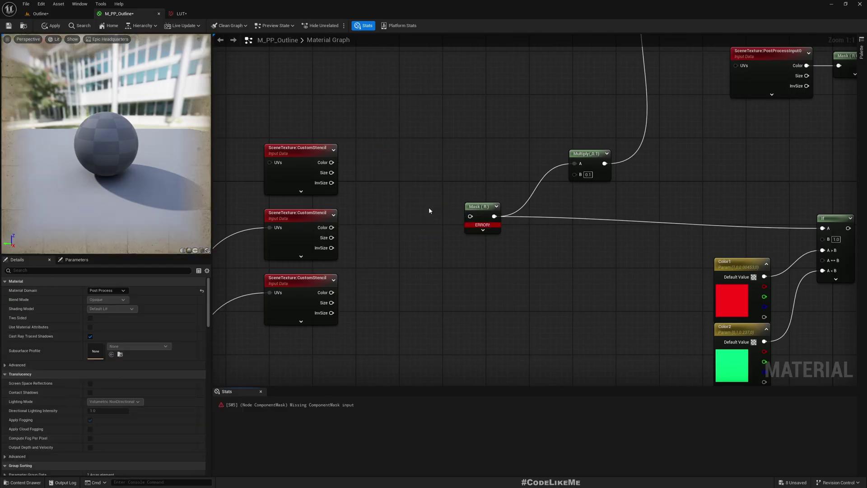
# - Combine the three CustomStencil Color outputs through two chained Max nodes into Mask (R), and apply the material
pyautogui.moveTo(331, 163); pyautogui.dragTo(357, 183)
pyautogui.write('max')
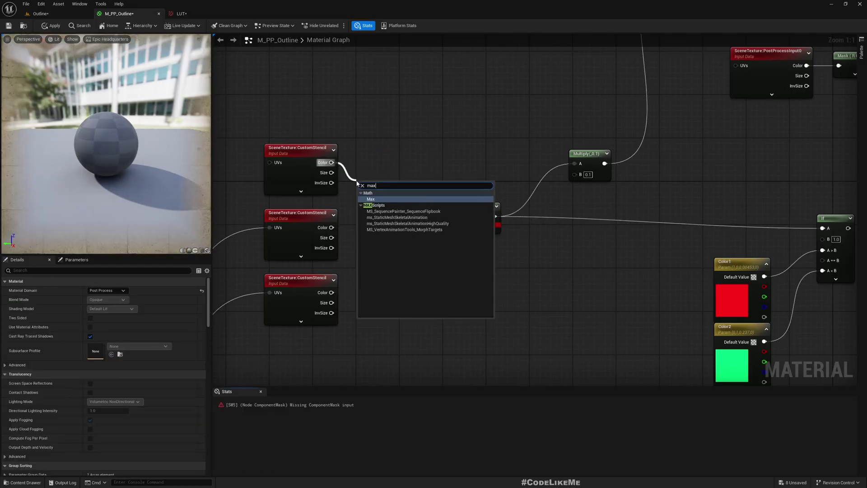
pyautogui.press('Return')
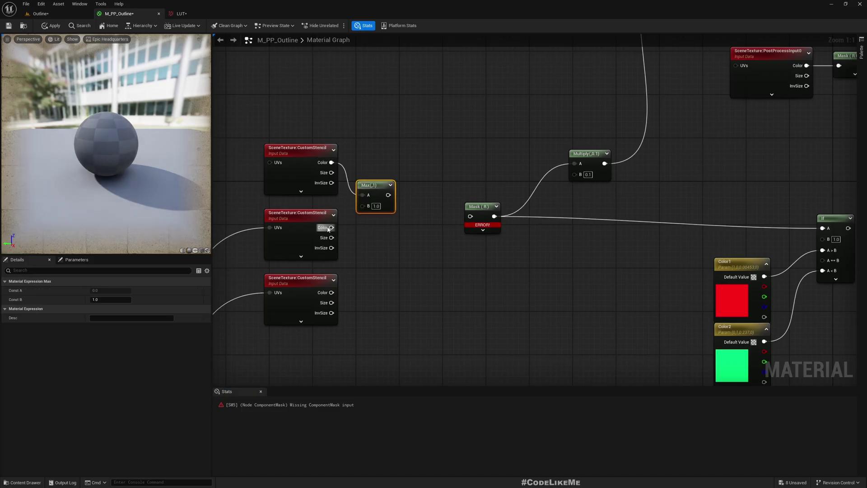
pyautogui.moveTo(332, 227); pyautogui.dragTo(408, 222)
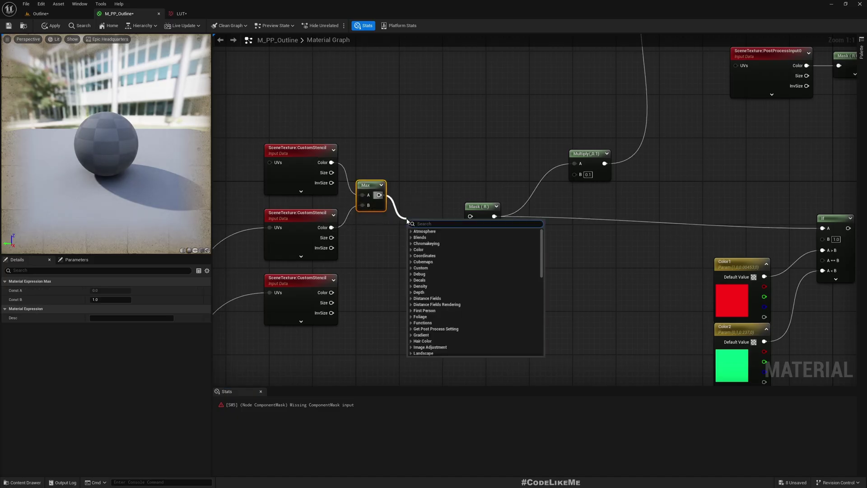
pyautogui.write('max')
pyautogui.press('Return')
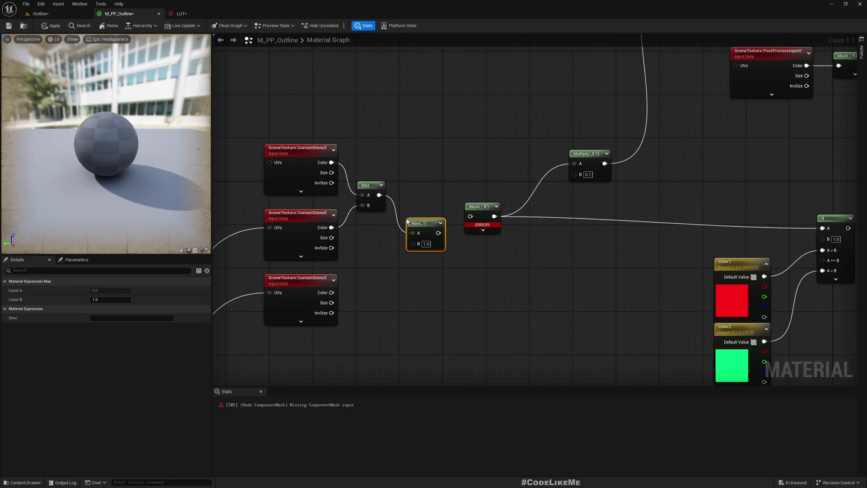
pyautogui.moveTo(331, 292); pyautogui.dragTo(489, 223)
pyautogui.click(50, 25)
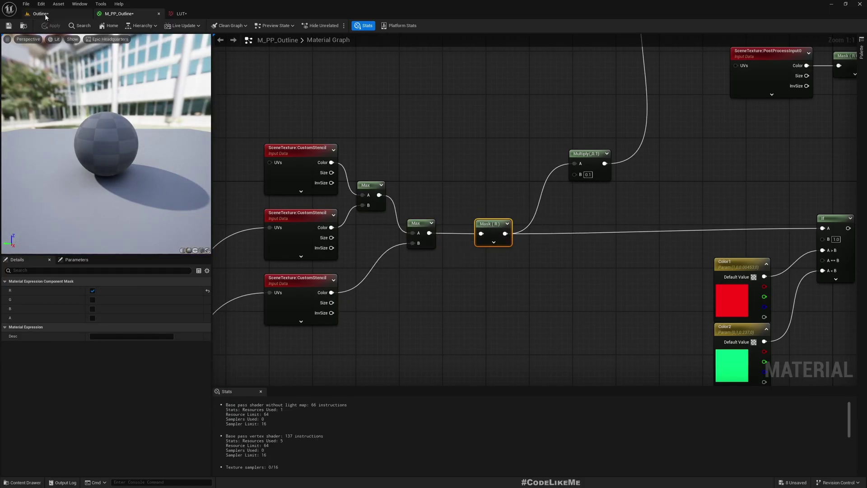
# - Inspect the outline colors on the mannequins and the cube in the level, including in the fullscreen viewport
pyautogui.click(41, 13)
pyautogui.press('s')
pyautogui.moveTo(419, 178)
pyautogui.mouseDown(button='right')
pyautogui.moveTo(419, 154)
pyautogui.moveTo(406, 180)
pyautogui.moveTo(447, 178)
pyautogui.moveTo(416, 176)
pyautogui.moveTo(421, 167)
pyautogui.moveTo(445, 168)
pyautogui.moveTo(455, 192)
pyautogui.moveTo(458, 186)
pyautogui.moveTo(446, 210)
pyautogui.moveTo(438, 197)
pyautogui.moveTo(400, 180)
pyautogui.moveTo(417, 182)
pyautogui.mouseUp(button='right')
pyautogui.press('w')
pyautogui.press('d')
pyautogui.press('a')
pyautogui.press('s')
pyautogui.press('a')
pyautogui.press('w')
pyautogui.press('F11')
pyautogui.press('s')
pyautogui.press('q')
pyautogui.press('e')
pyautogui.press('w')
pyautogui.press('e')
pyautogui.press('w')
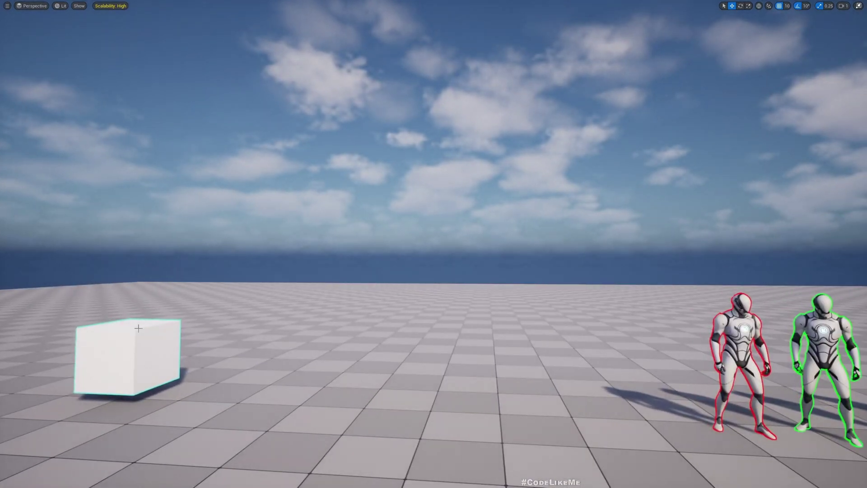
# - Set the white cube's CustomDepth Stencil Value to 5 and inspect its outline up close in game view
pyautogui.click(138, 328)
pyautogui.press('F11')
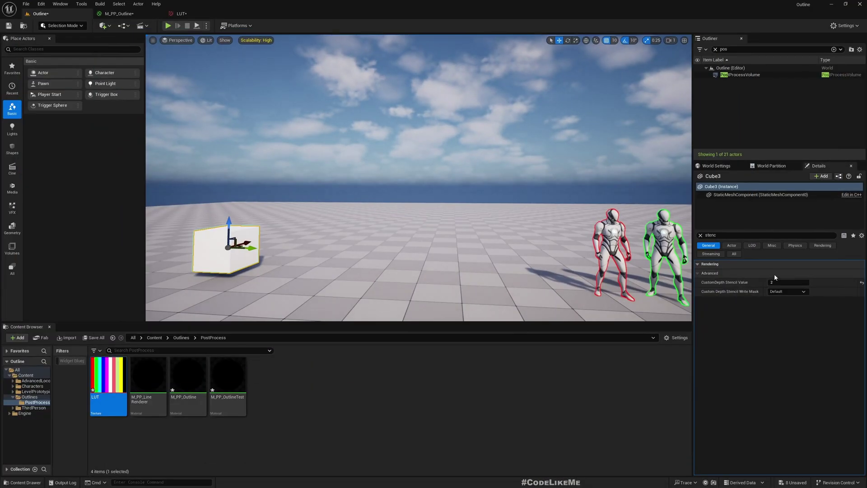
pyautogui.click(785, 283)
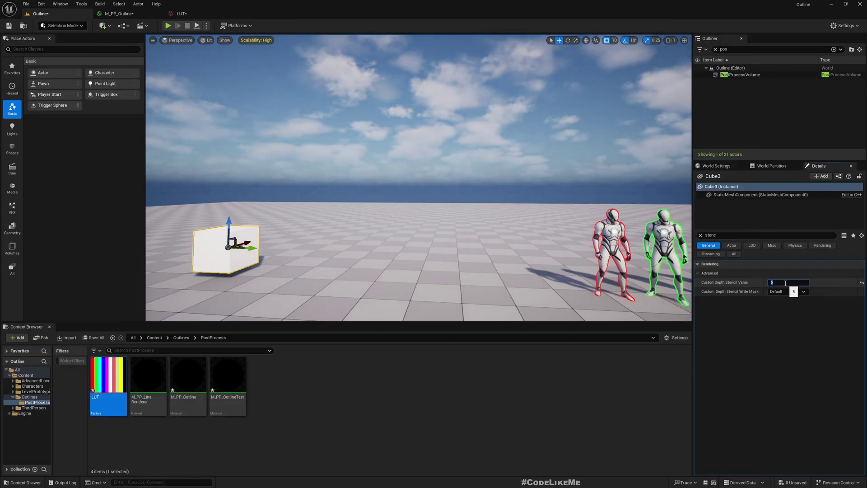
pyautogui.moveTo(542, 221); pyautogui.dragTo(559, 224, button='right')
pyautogui.press('g')
pyautogui.moveTo(447, 298); pyautogui.dragTo(400, 324, button='right')
pyautogui.press('w')
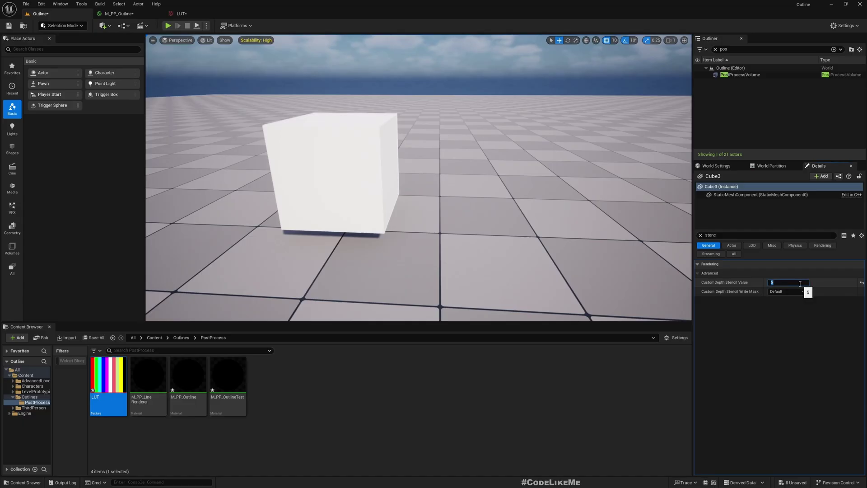
# - Try a CustomDepth Stencil Value of 1 on the cube to compare its outline color
pyautogui.write('1')
pyautogui.press('Return')
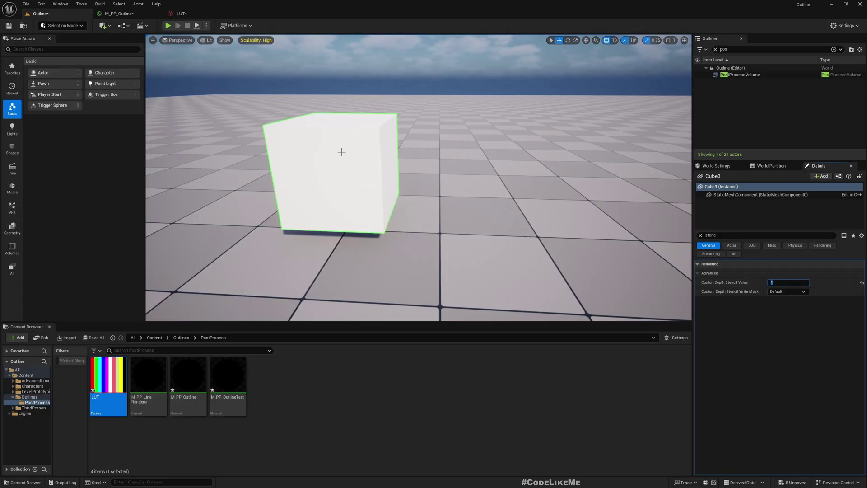
pyautogui.press('Return')
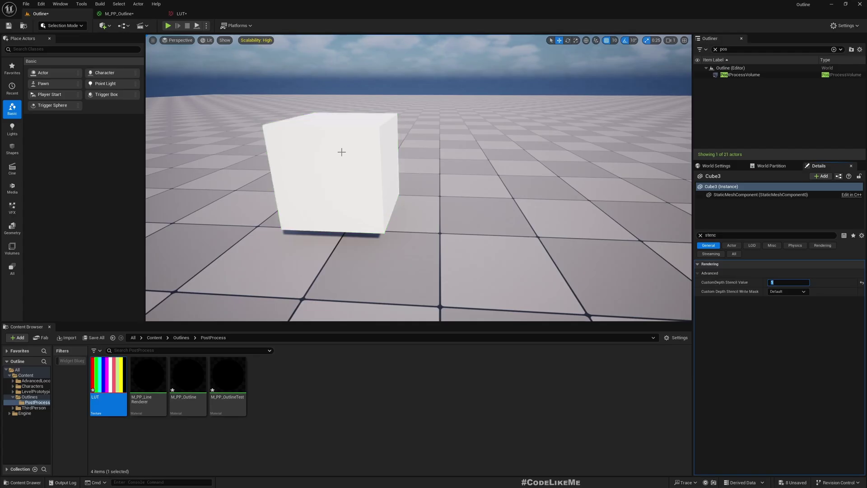